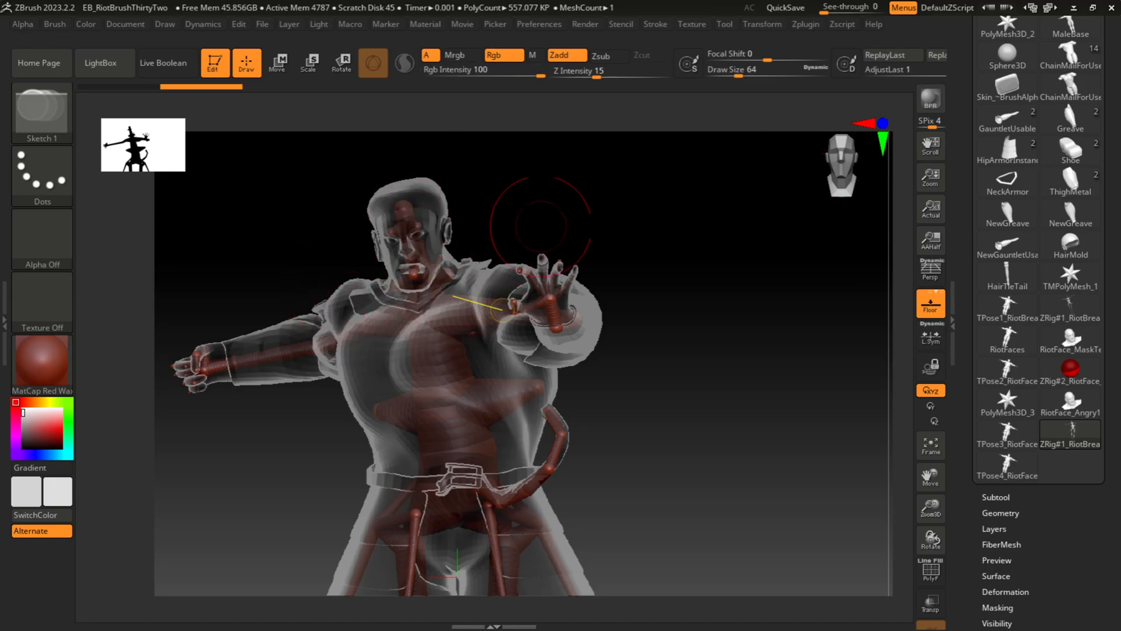
Examine the posed ZSphere rig and its bound mesh from the front, side and back, including the feet, belt end and arms.
{"action": "left_click_drag", "start_coordinate": [534, 225], "coordinate": [563, 203], "text": "alt"}
{"action": "left_click_drag", "start_coordinate": [651, 333], "coordinate": [656, 228], "text": "alt"}
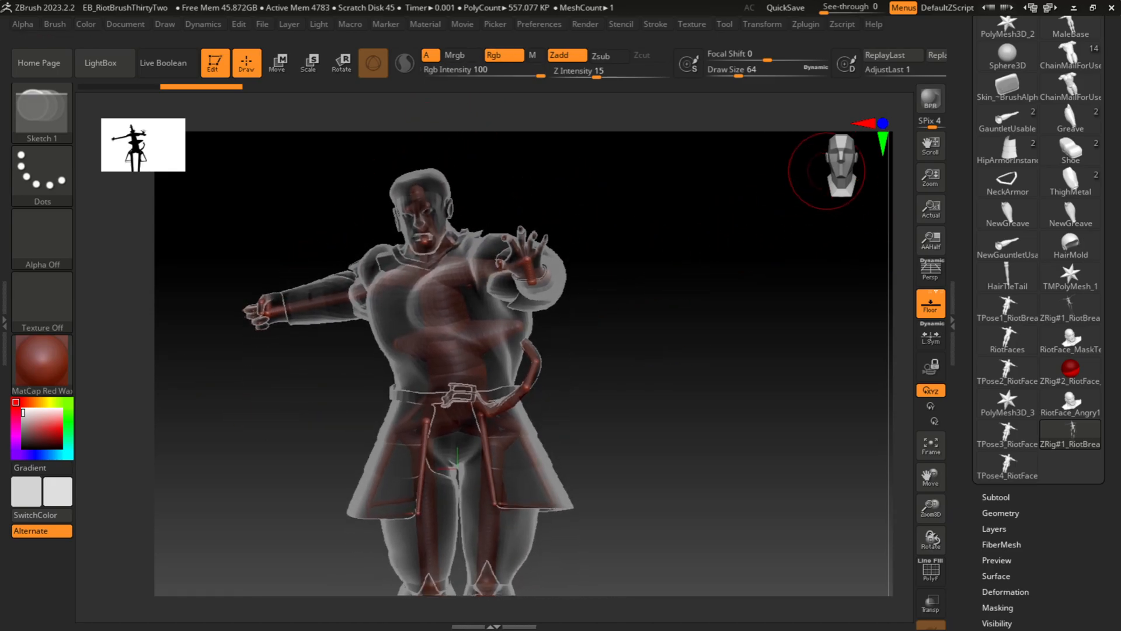
{"action": "left_click_drag", "start_coordinate": [836, 170], "coordinate": [833, 167]}
{"action": "key", "text": "bracketleft"}
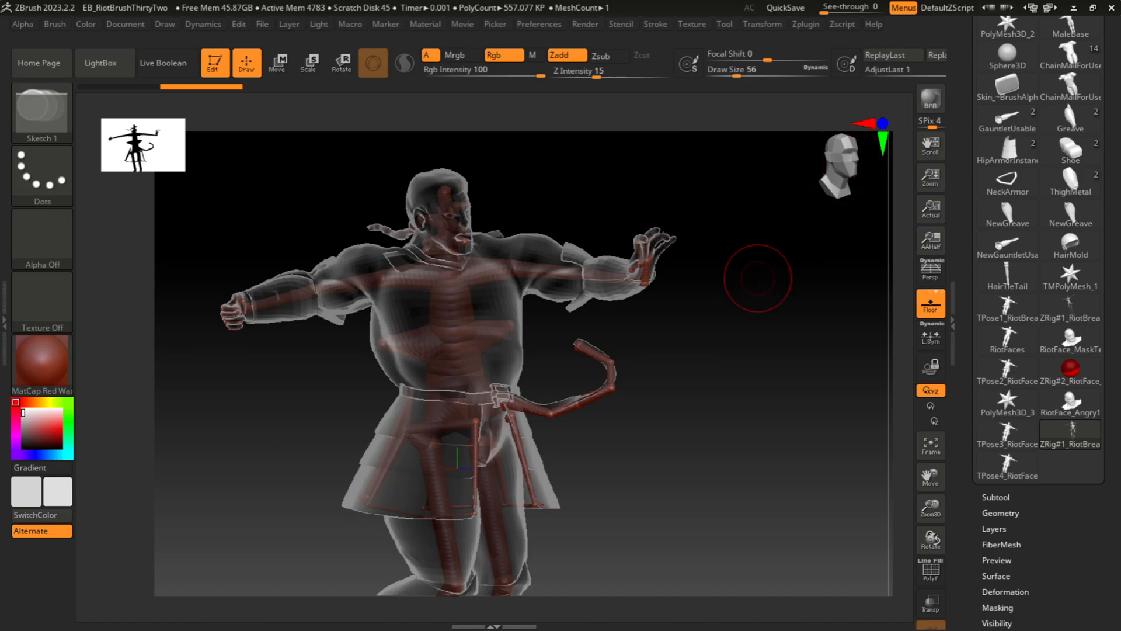
{"action": "key", "text": "bracketleft"}
{"action": "left_click_drag", "start_coordinate": [836, 194], "coordinate": [826, 195]}
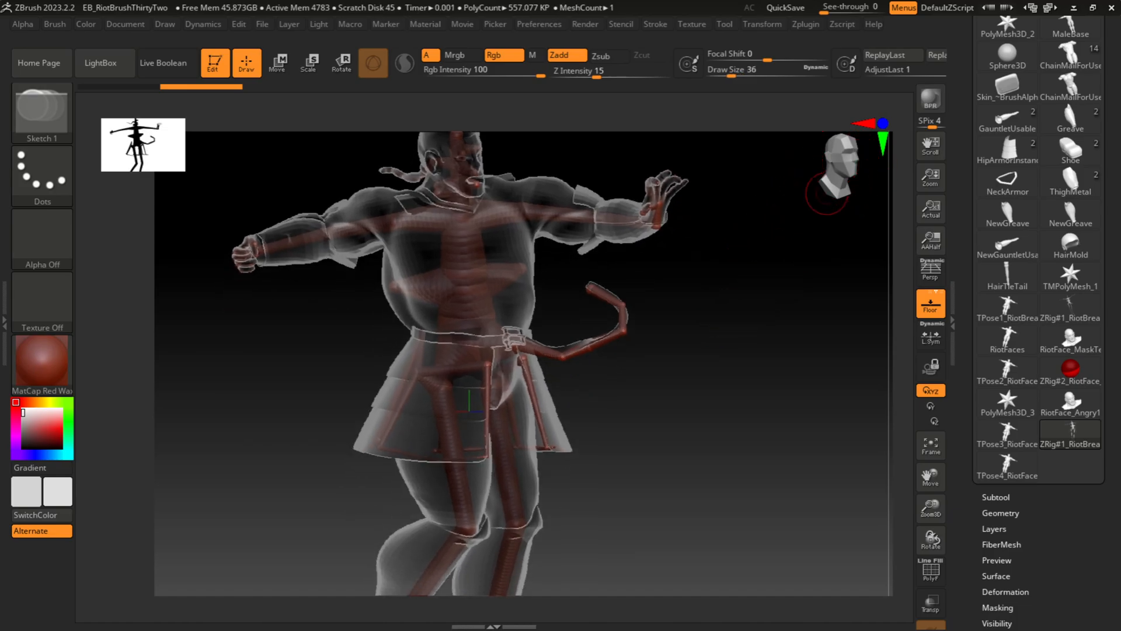
{"action": "right_click_drag", "start_coordinate": [809, 228], "coordinate": [815, 203], "text": "ctrl"}
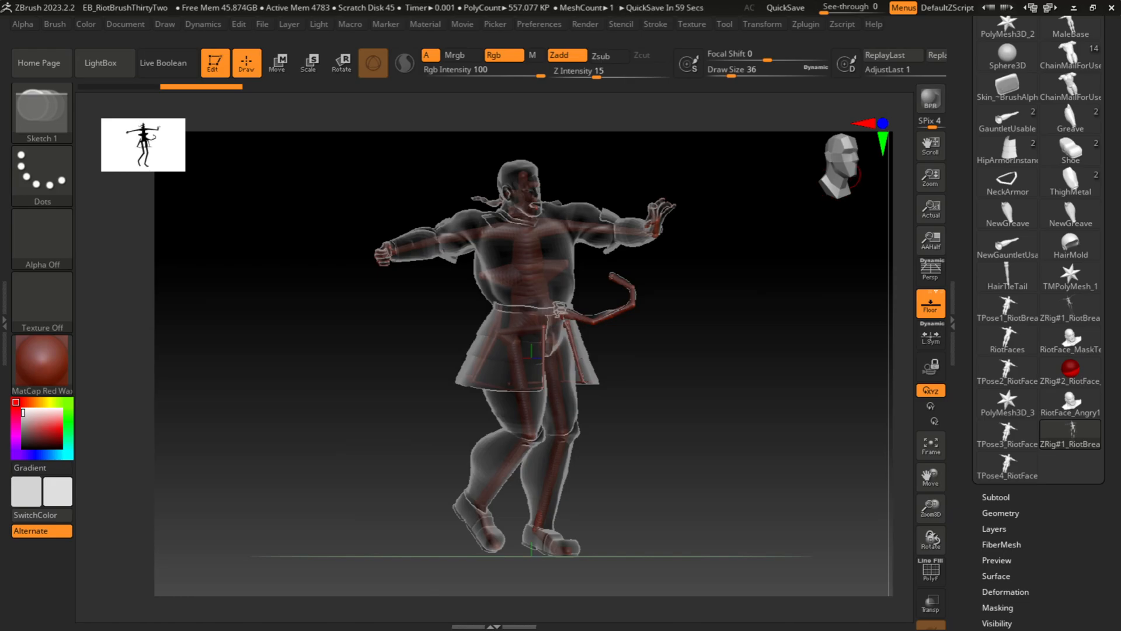
{"action": "right_click_drag", "start_coordinate": [643, 262], "coordinate": [689, 215], "text": "ctrl"}
{"action": "right_click_drag", "start_coordinate": [819, 211], "coordinate": [779, 292], "text": "alt"}
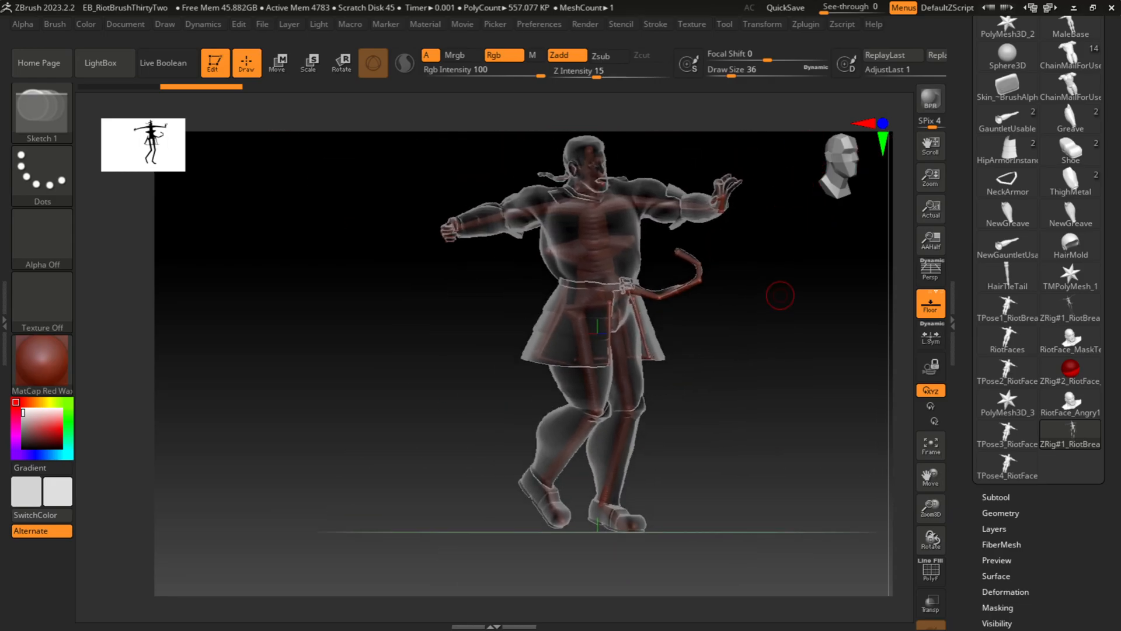
{"action": "mouse_move", "coordinate": [792, 229]}
{"action": "right_mouse_down", "text": "ctrl"}
{"action": "mouse_move", "coordinate": [771, 247]}
{"action": "mouse_move", "coordinate": [807, 203]}
{"action": "mouse_move", "coordinate": [619, 216]}
{"action": "right_mouse_up", "text": "ctrl"}
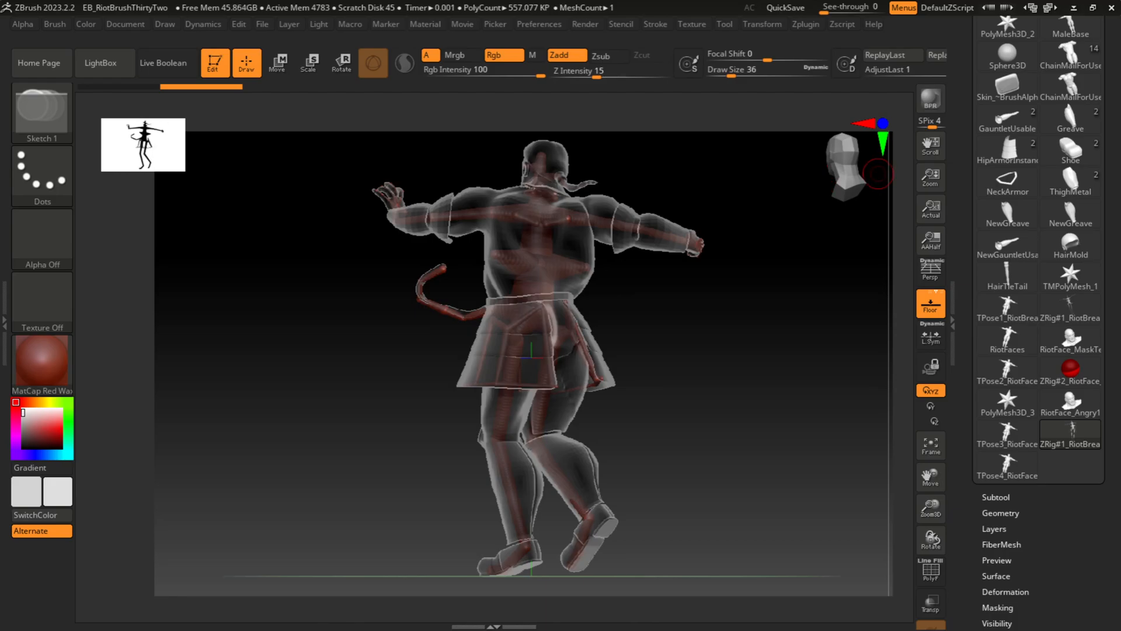
{"action": "right_click_drag", "start_coordinate": [877, 173], "coordinate": [818, 210]}
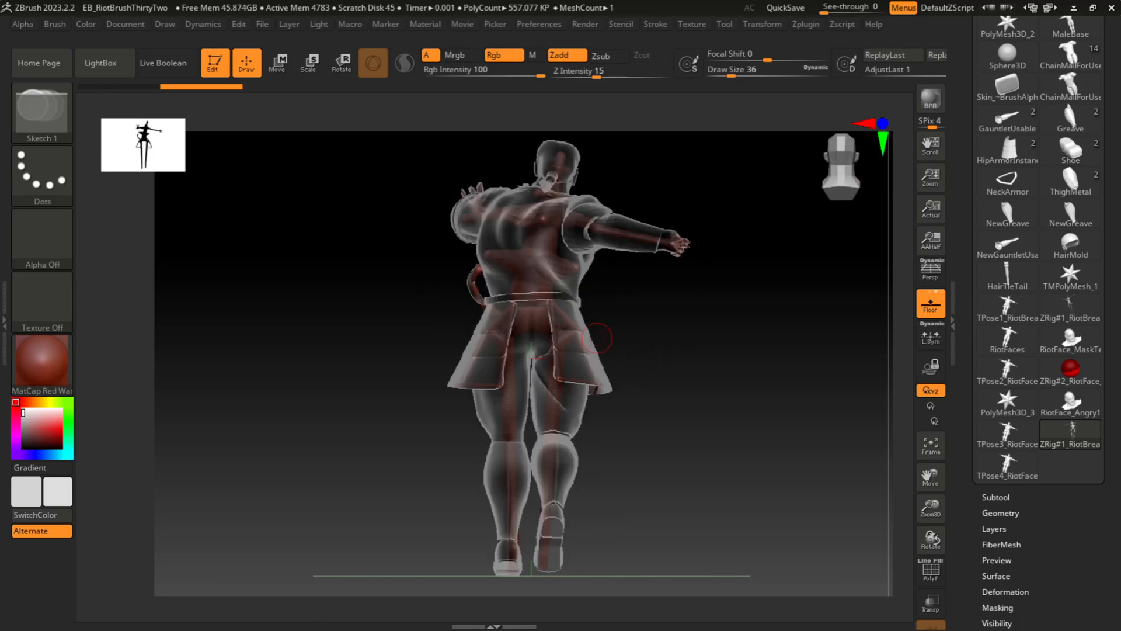
{"action": "right_click_drag", "start_coordinate": [680, 238], "coordinate": [364, 242]}
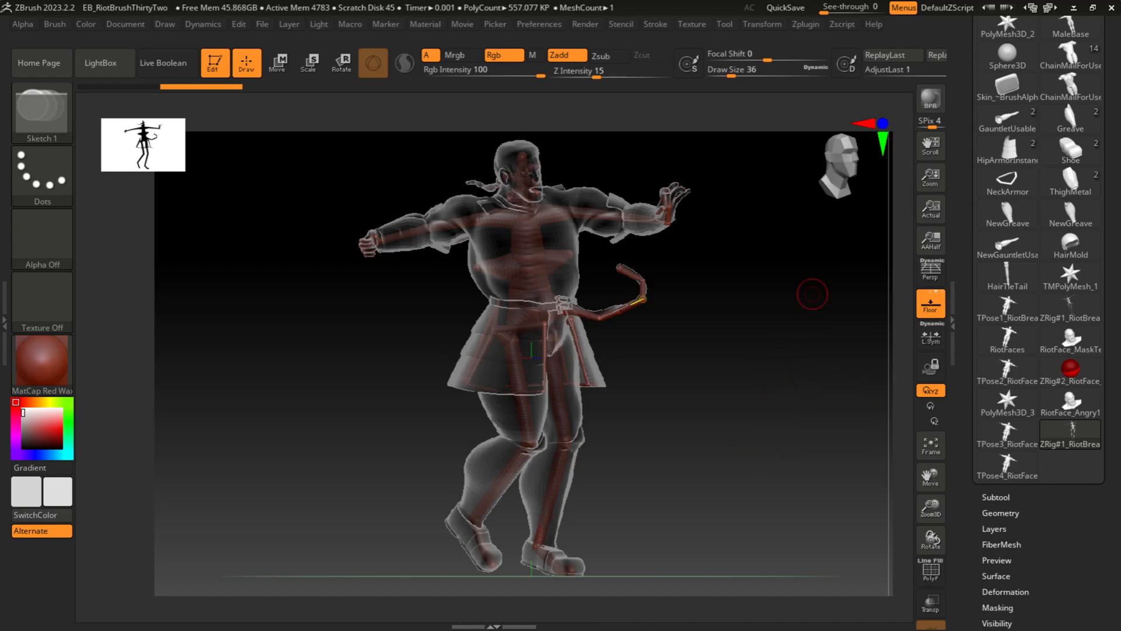
{"action": "mouse_move", "coordinate": [803, 235]}
{"action": "right_mouse_down", "text": "ctrl"}
{"action": "mouse_move", "coordinate": [589, 206]}
{"action": "mouse_move", "coordinate": [696, 233]}
{"action": "mouse_move", "coordinate": [824, 295]}
{"action": "mouse_move", "coordinate": [725, 295]}
{"action": "mouse_move", "coordinate": [847, 300]}
{"action": "mouse_move", "coordinate": [270, 200]}
{"action": "mouse_move", "coordinate": [525, 320]}
{"action": "mouse_move", "coordinate": [543, 281]}
{"action": "mouse_move", "coordinate": [596, 234]}
{"action": "mouse_move", "coordinate": [257, 318]}
{"action": "mouse_move", "coordinate": [479, 497]}
{"action": "mouse_move", "coordinate": [730, 303]}
{"action": "mouse_move", "coordinate": [751, 370]}
{"action": "right_mouse_up", "text": "ctrl"}
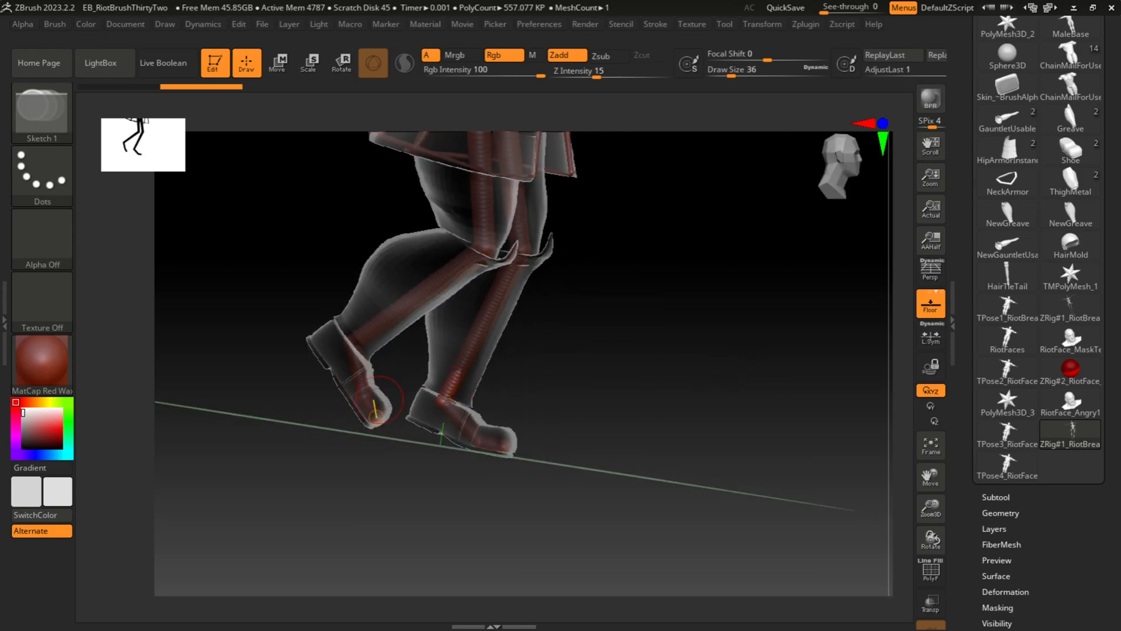
{"action": "right_click_drag", "start_coordinate": [494, 424], "coordinate": [583, 308]}
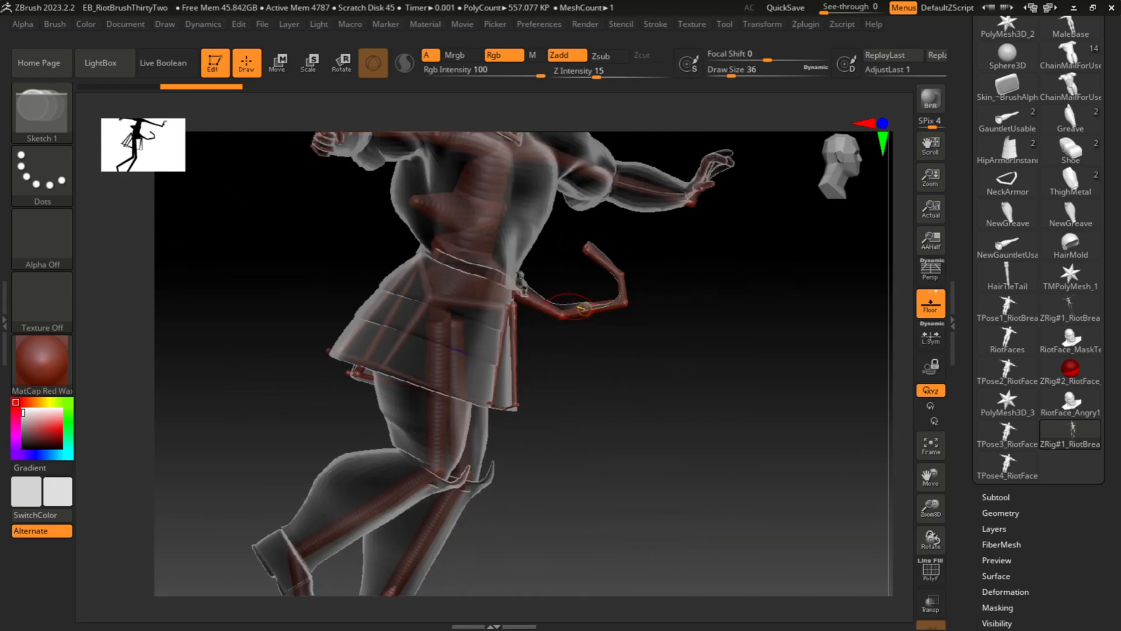
{"action": "right_click_drag", "start_coordinate": [545, 242], "coordinate": [695, 399]}
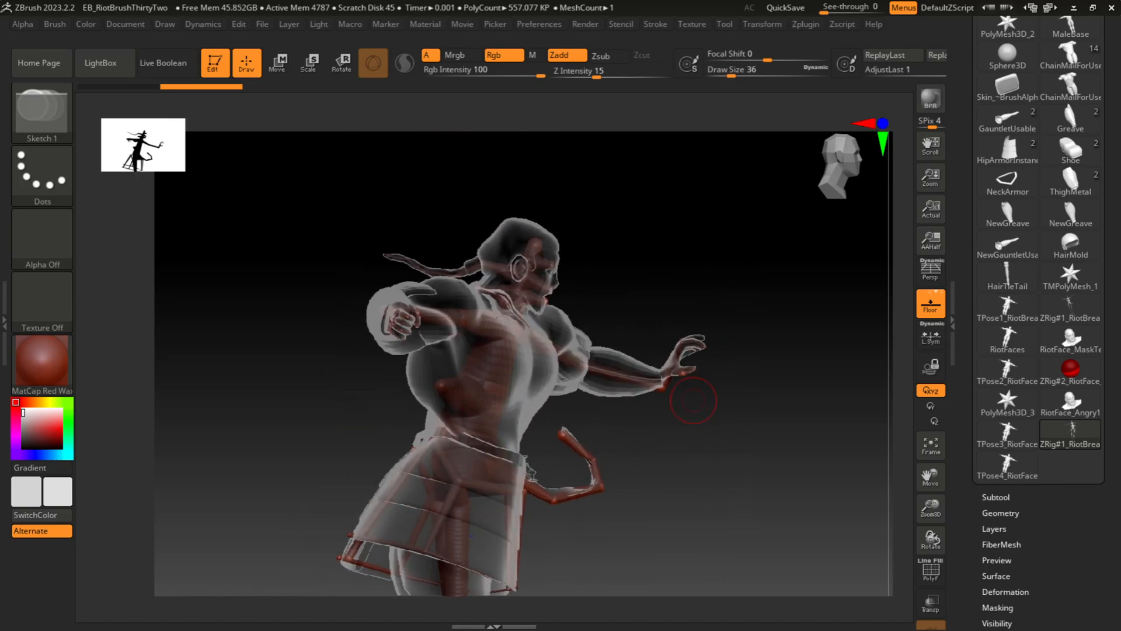
Save the project under the new name EB_RiotBrushThirtyTwoExample.
{"action": "right_click_drag", "start_coordinate": [494, 350], "coordinate": [821, 183]}
{"action": "key", "text": "f"}
{"action": "key", "text": "ctrl+s"}
{"action": "key", "text": "Right"}
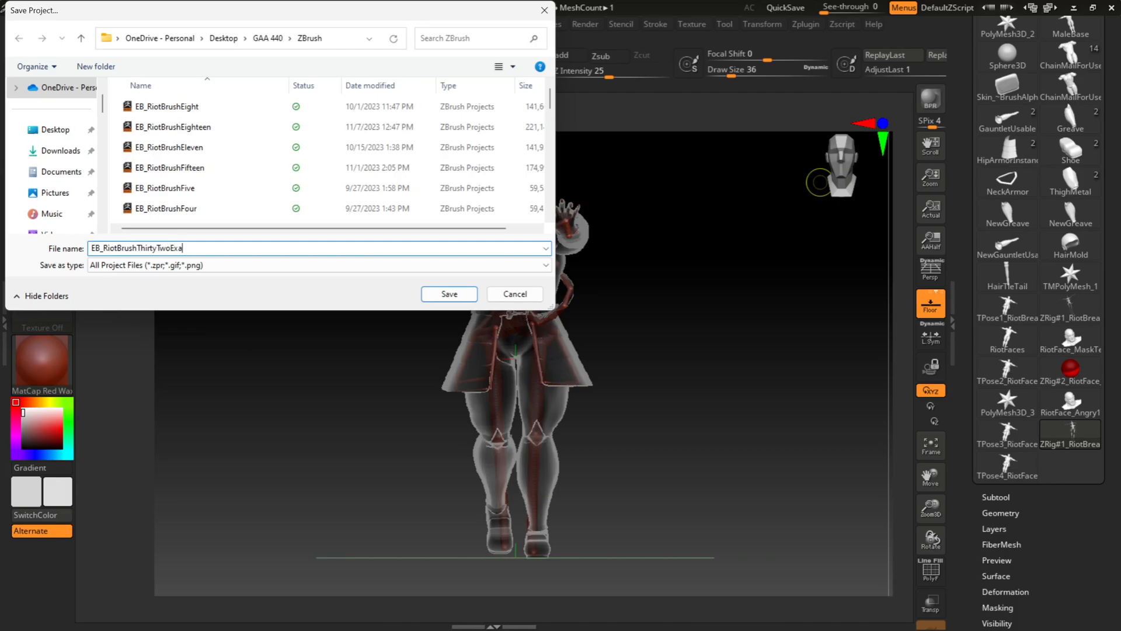
{"action": "key", "text": "Return"}
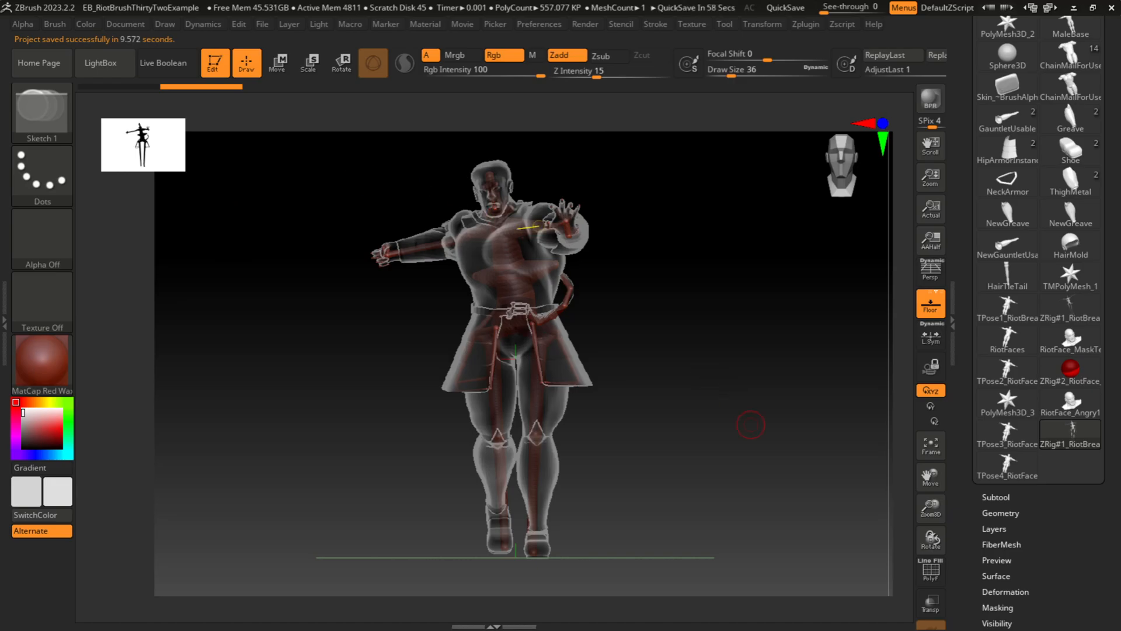
Switch to the T-posed ZRig#1_RiotBreakerModel tool and examine its head, arms and torso.
{"action": "left_click", "coordinate": [1070, 305]}
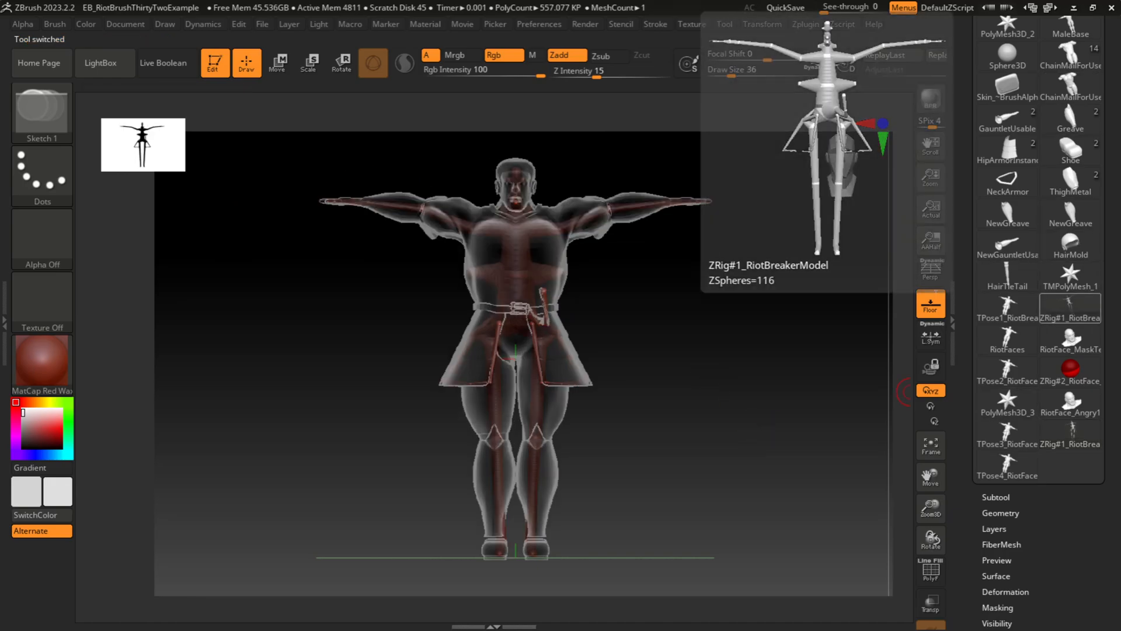
{"action": "left_click_drag", "start_coordinate": [746, 255], "coordinate": [774, 361]}
{"action": "left_click_drag", "start_coordinate": [619, 287], "coordinate": [703, 343], "text": "alt"}
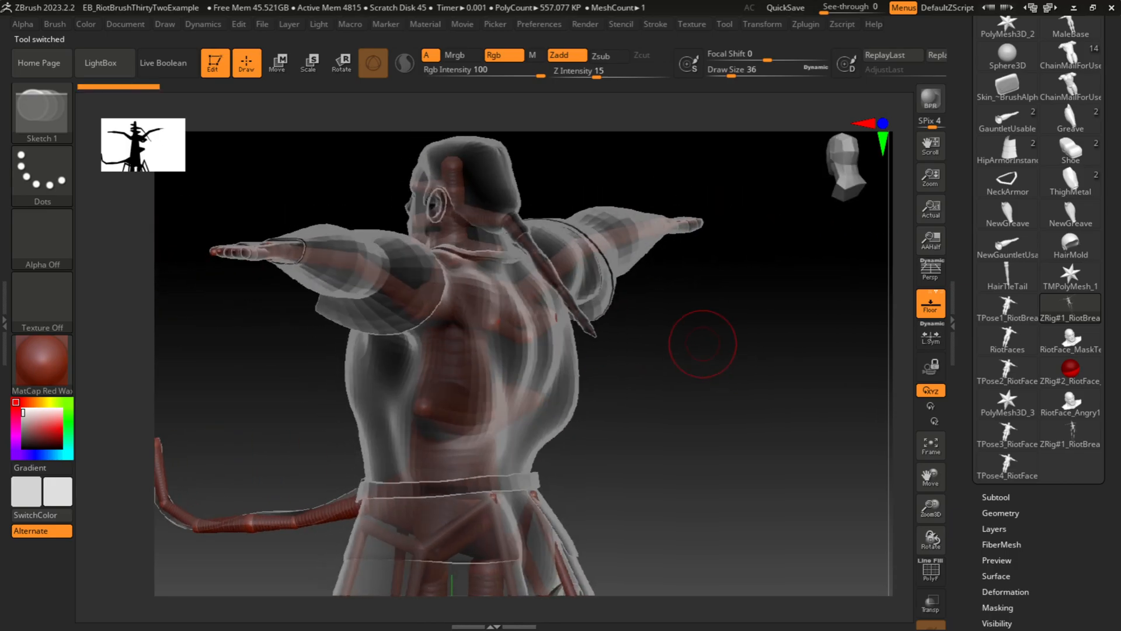
{"action": "left_click_drag", "start_coordinate": [831, 195], "coordinate": [834, 188]}
{"action": "left_click", "coordinate": [835, 189]}
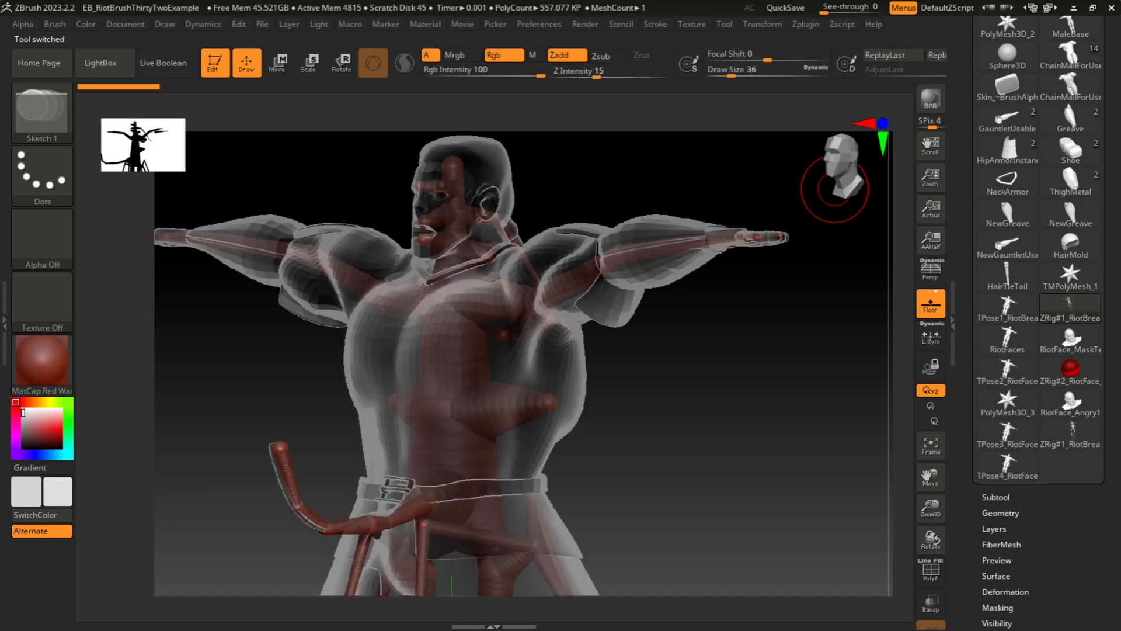
{"action": "left_click", "coordinate": [857, 177]}
{"action": "left_click_drag", "start_coordinate": [771, 426], "coordinate": [787, 267], "text": "alt"}
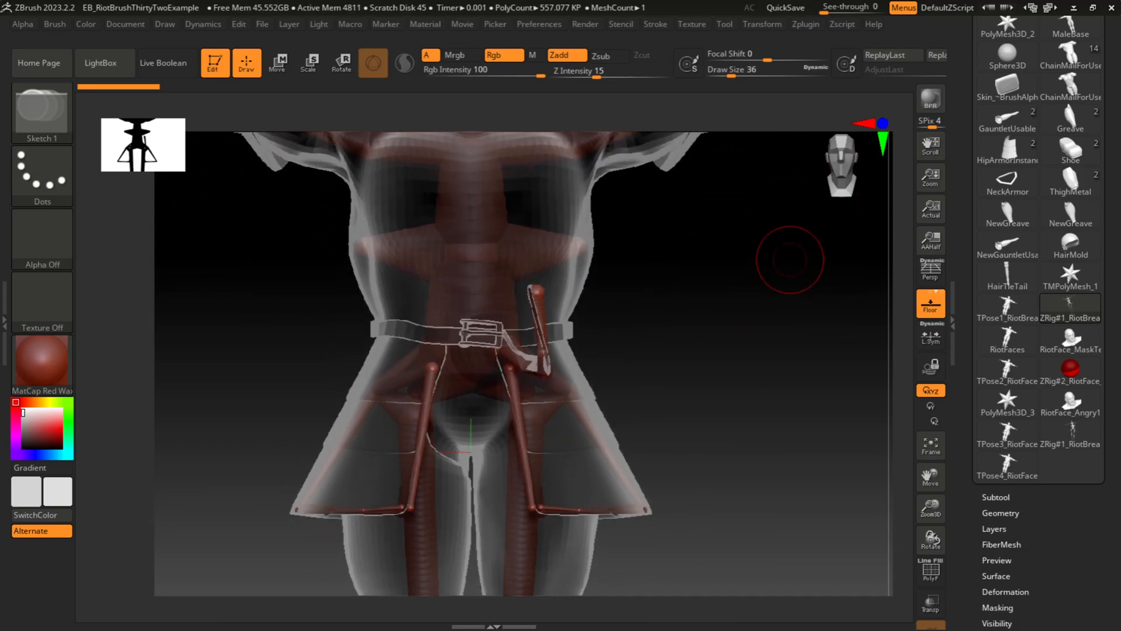
Examine the T-posed rig's ZSphere chains around the skirt armor, legs and arms from several angles.
{"action": "left_click", "coordinate": [847, 171]}
{"action": "left_click_drag", "start_coordinate": [808, 311], "coordinate": [808, 178], "text": "alt"}
{"action": "left_click_drag", "start_coordinate": [754, 467], "coordinate": [801, 215], "text": "alt"}
{"action": "left_click_drag", "start_coordinate": [689, 202], "coordinate": [590, 393], "text": "alt"}
{"action": "left_click_drag", "start_coordinate": [644, 314], "coordinate": [627, 309], "text": "shift"}
{"action": "left_click_drag", "start_coordinate": [694, 187], "coordinate": [686, 517], "text": "alt"}
{"action": "left_click_drag", "start_coordinate": [613, 403], "coordinate": [794, 381]}
{"action": "left_click_drag", "start_coordinate": [698, 362], "coordinate": [730, 192]}
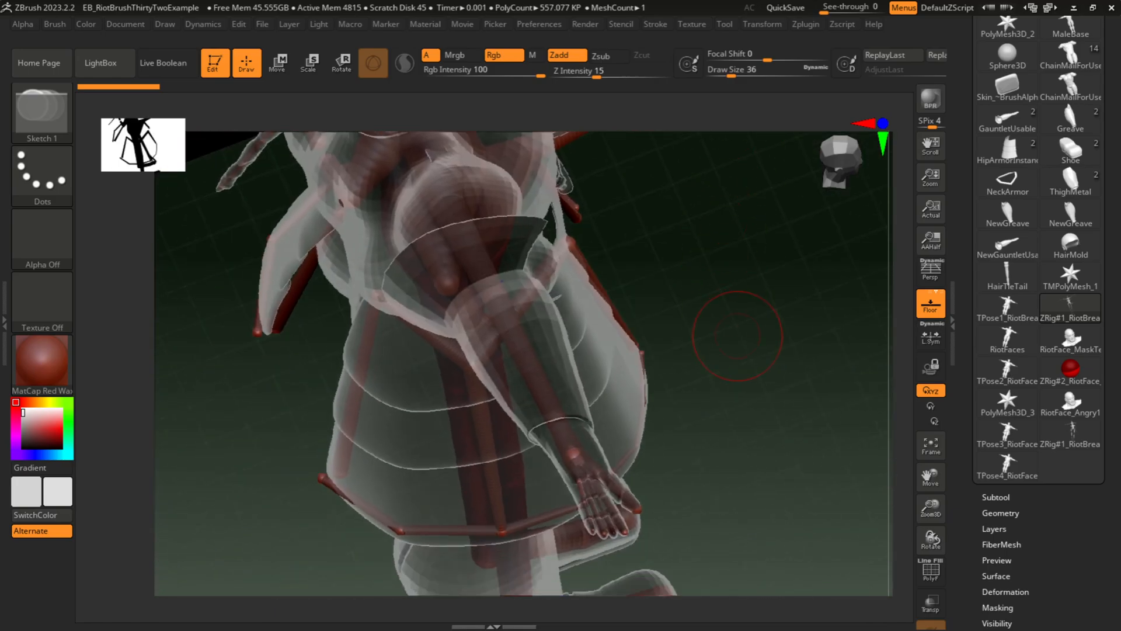
{"action": "left_click_drag", "start_coordinate": [738, 336], "coordinate": [738, 339], "text": "alt"}
{"action": "left_click", "coordinate": [832, 166]}
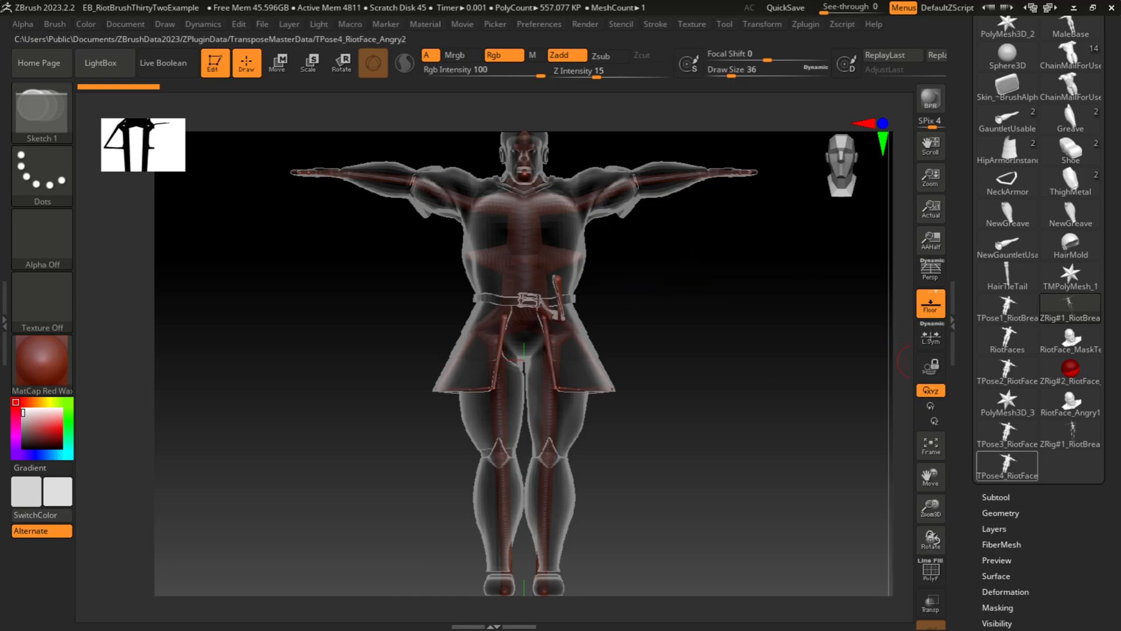
Switch to the TPose4_RiotFace_Angry2 mesh and transfer its pose to the original subtools with Transpose Master.
{"action": "left_click", "coordinate": [1007, 464]}
{"action": "left_click_drag", "start_coordinate": [747, 188], "coordinate": [750, 240], "text": "alt"}
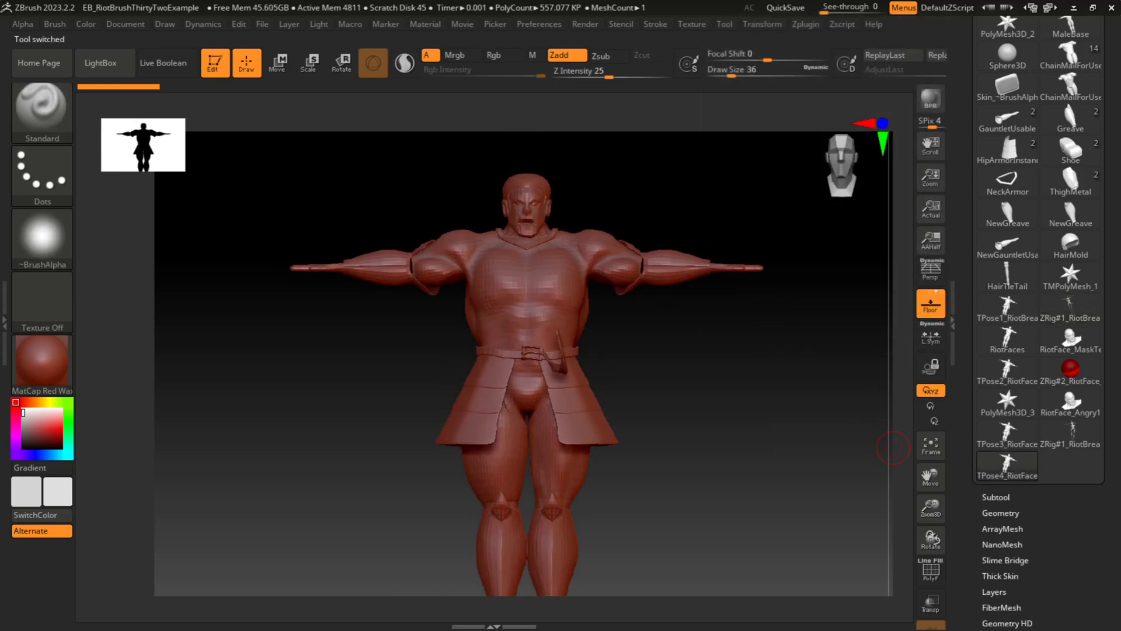
{"action": "mouse_move", "coordinate": [1007, 466]}
{"action": "left_click", "coordinate": [806, 24]}
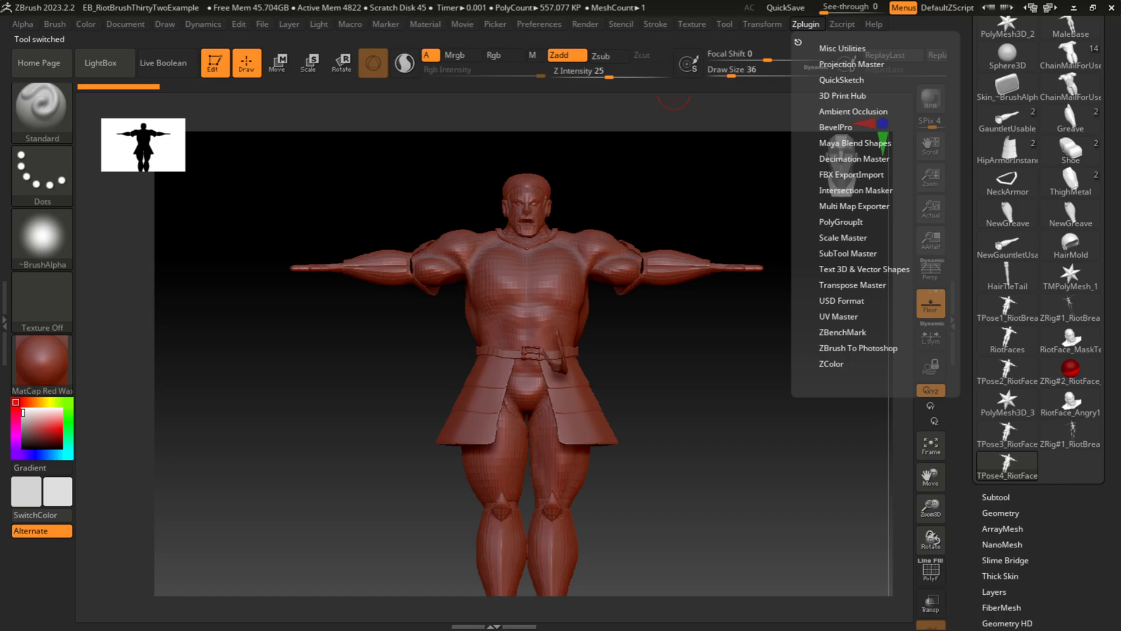
{"action": "left_click", "coordinate": [853, 285]}
{"action": "left_click", "coordinate": [909, 304]}
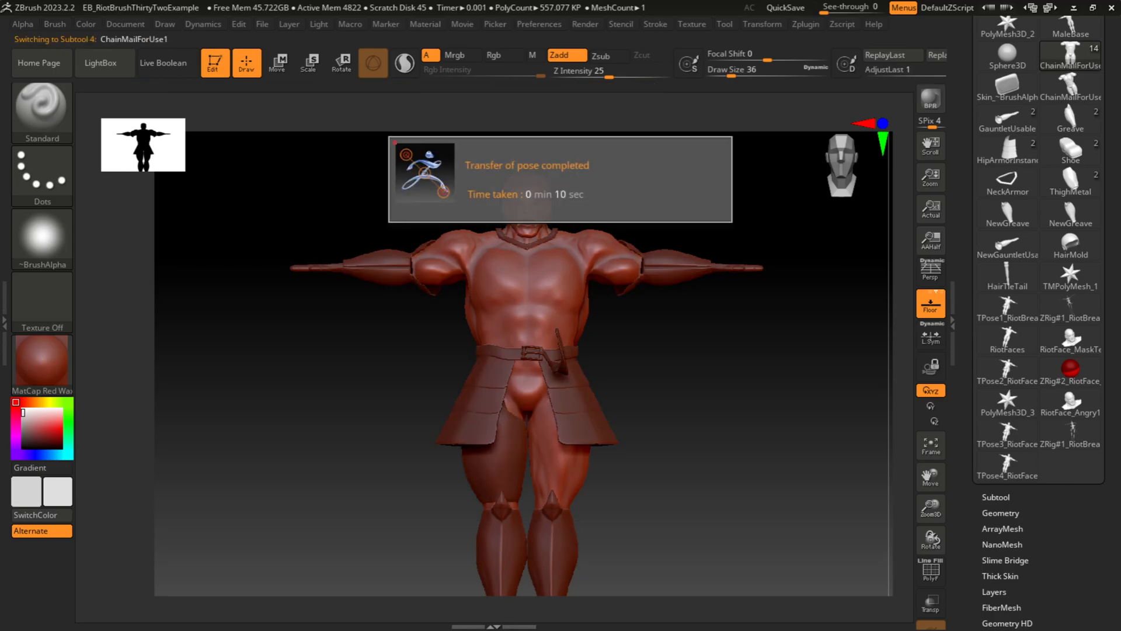
{"action": "left_click_drag", "start_coordinate": [701, 335], "coordinate": [637, 333]}
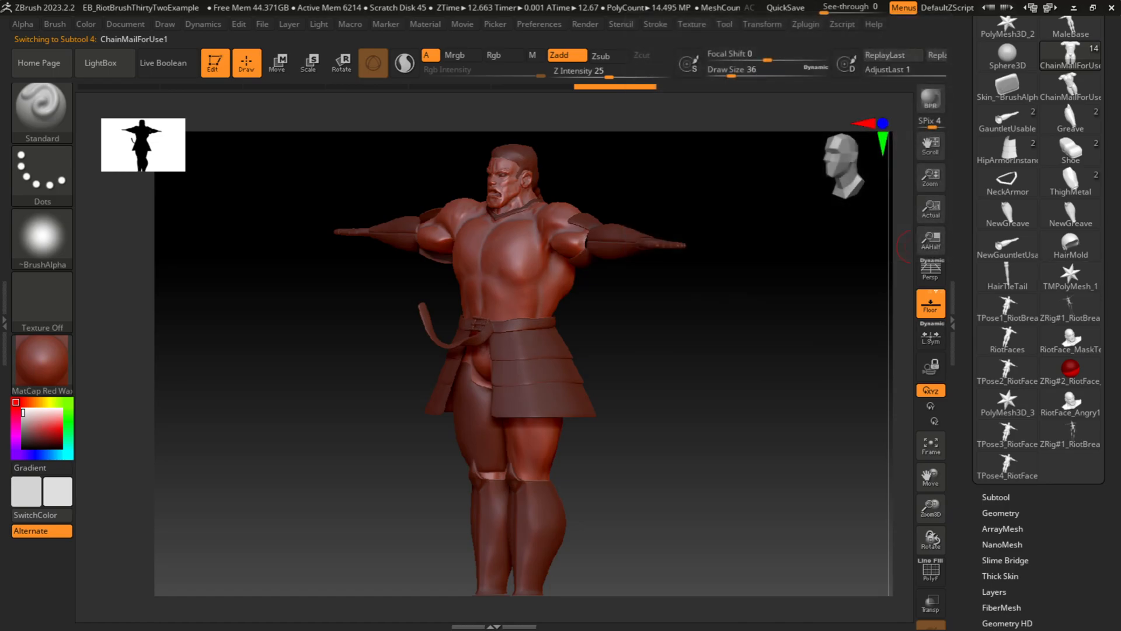
Switch to the T-posed ZRig#1_RiotBreakerModel and turn off Bind Mesh in its rigging settings.
{"action": "left_click", "coordinate": [1070, 307]}
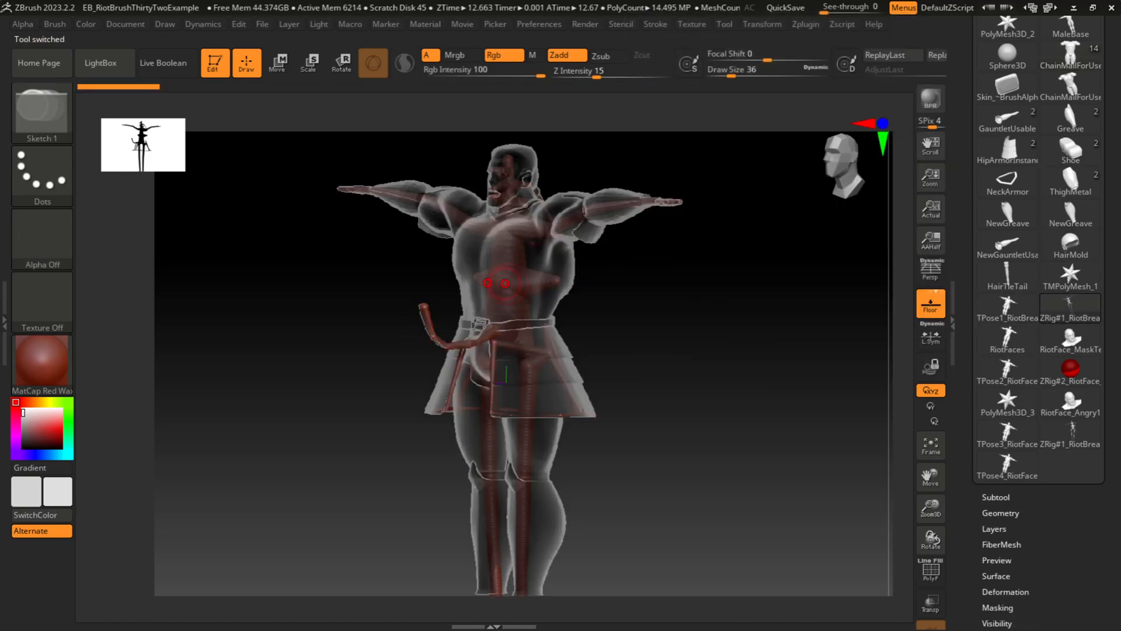
{"action": "left_click", "coordinate": [996, 572]}
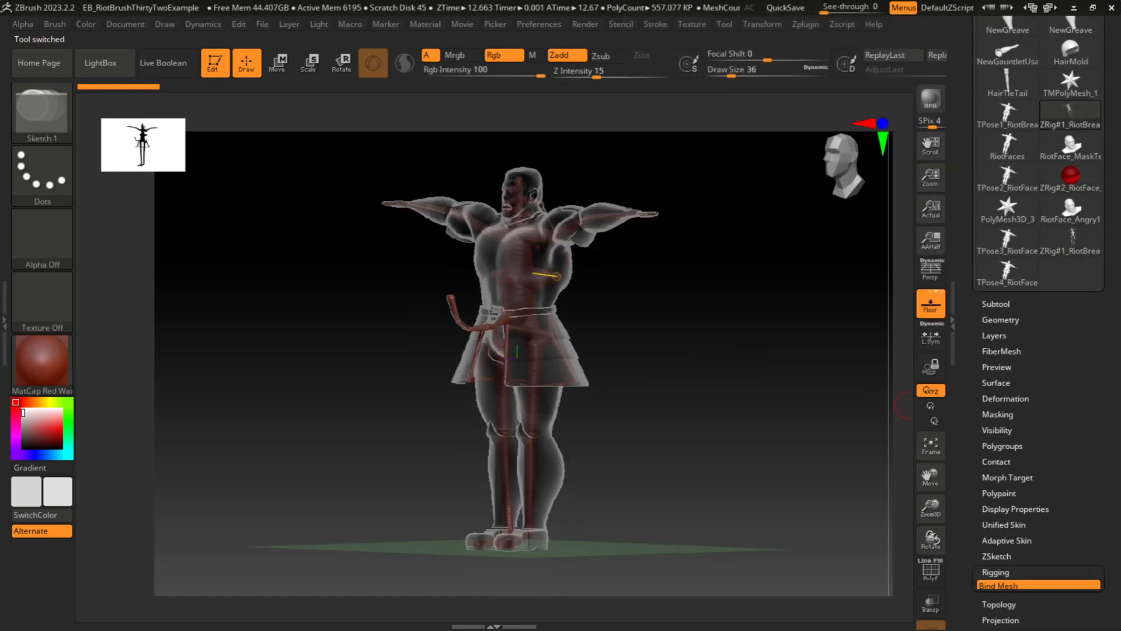
{"action": "left_click", "coordinate": [1001, 602]}
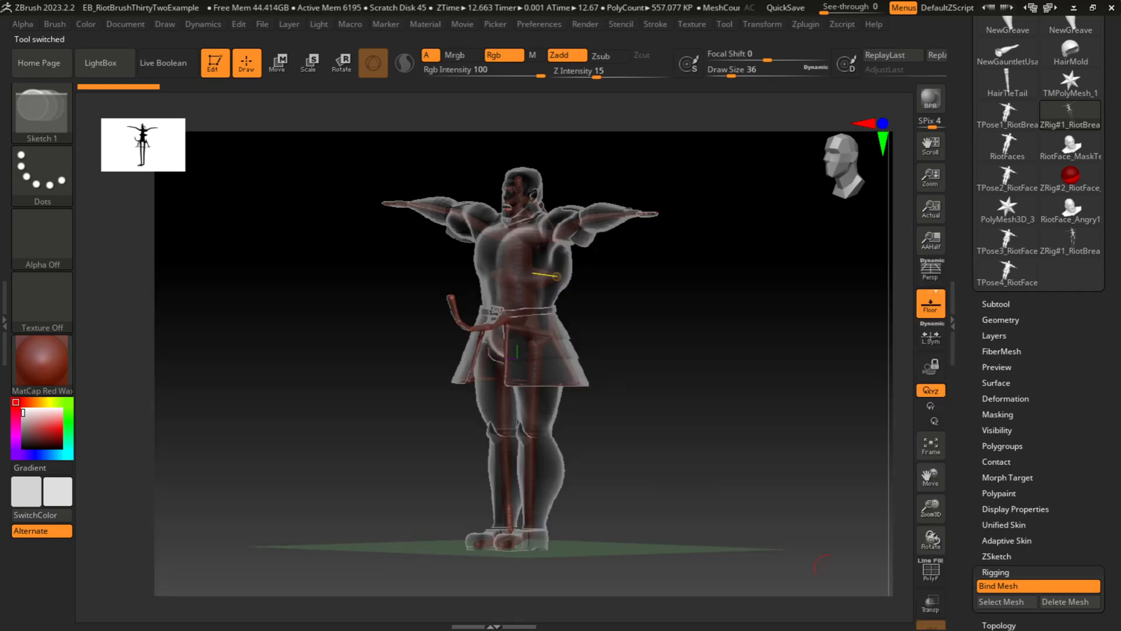
{"action": "left_click", "coordinate": [1001, 602]}
{"action": "left_click", "coordinate": [490, 476]}
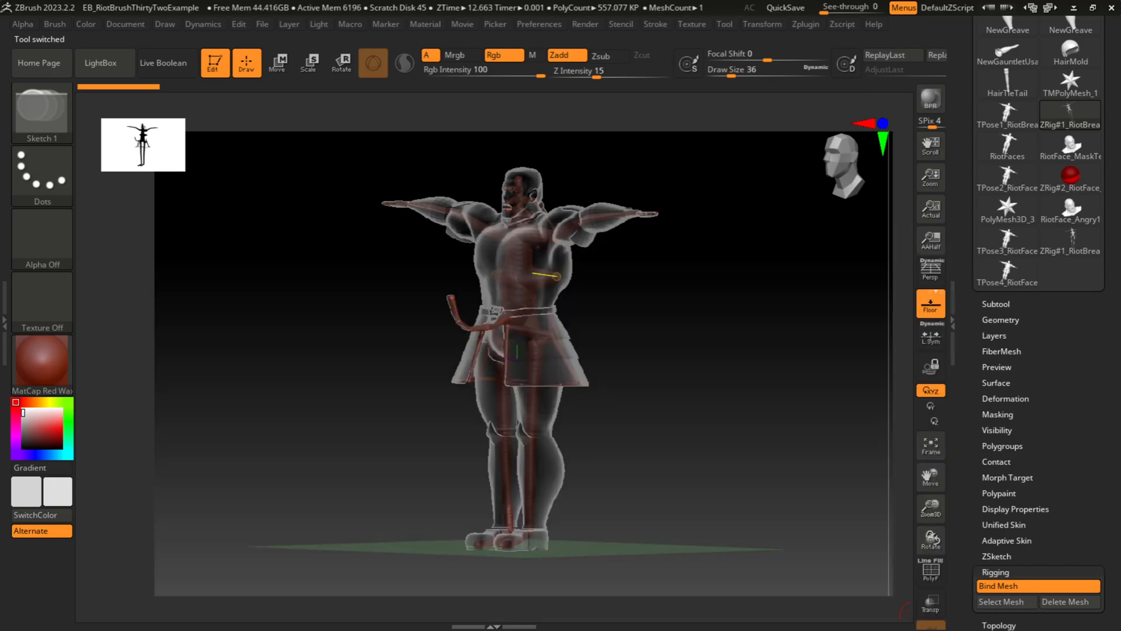
{"action": "left_click_drag", "start_coordinate": [759, 351], "coordinate": [791, 344]}
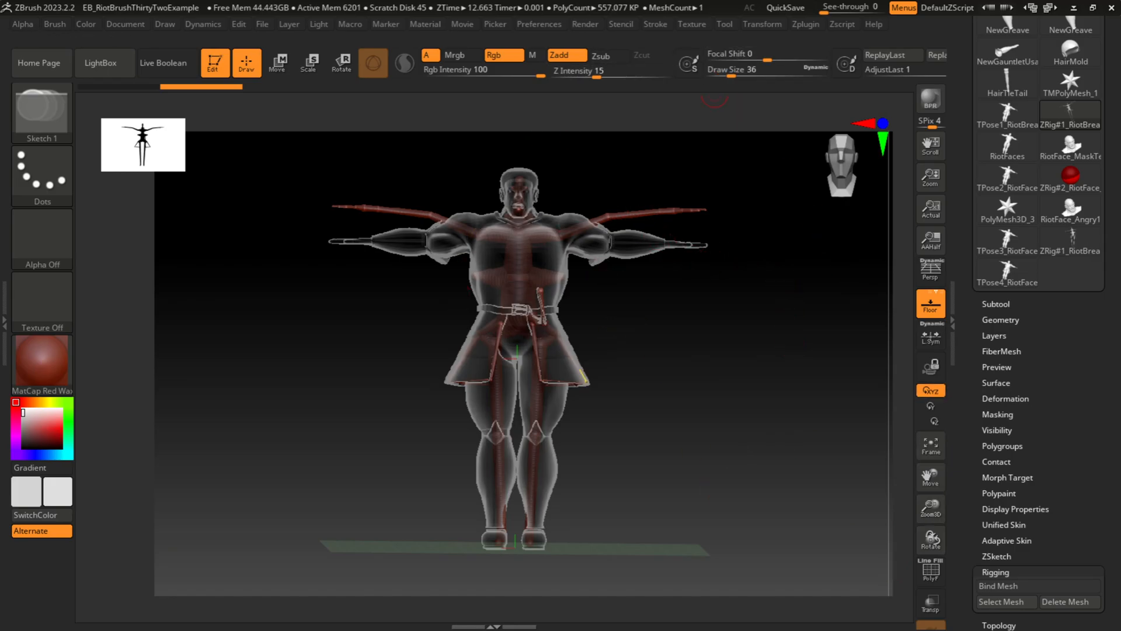
Try to transfer the unbound rig's pose to the subtools with Transpose Master.
{"action": "left_click", "coordinate": [806, 25]}
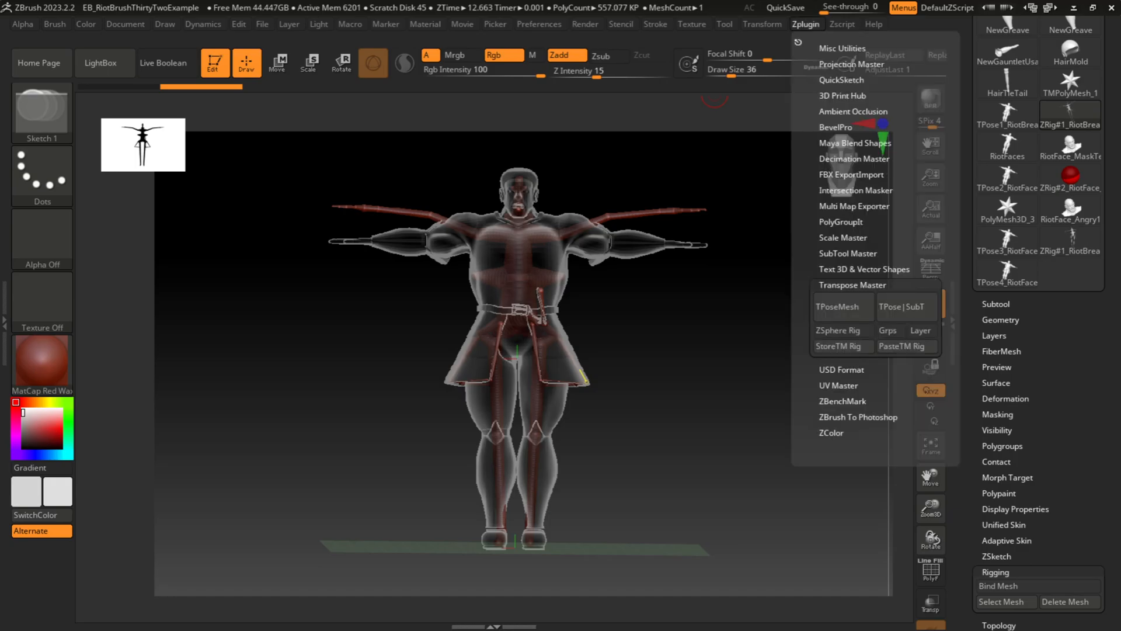
{"action": "left_click", "coordinate": [905, 307]}
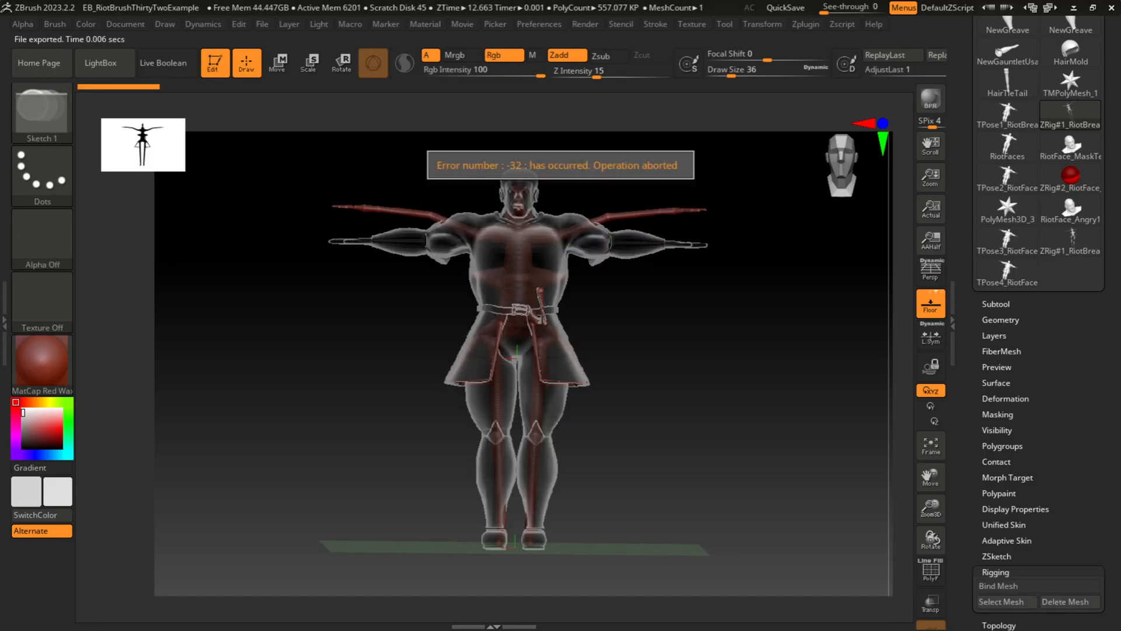
Turn Bind Mesh back on in the T-posed rig's rigging settings.
{"action": "left_click", "coordinate": [996, 304]}
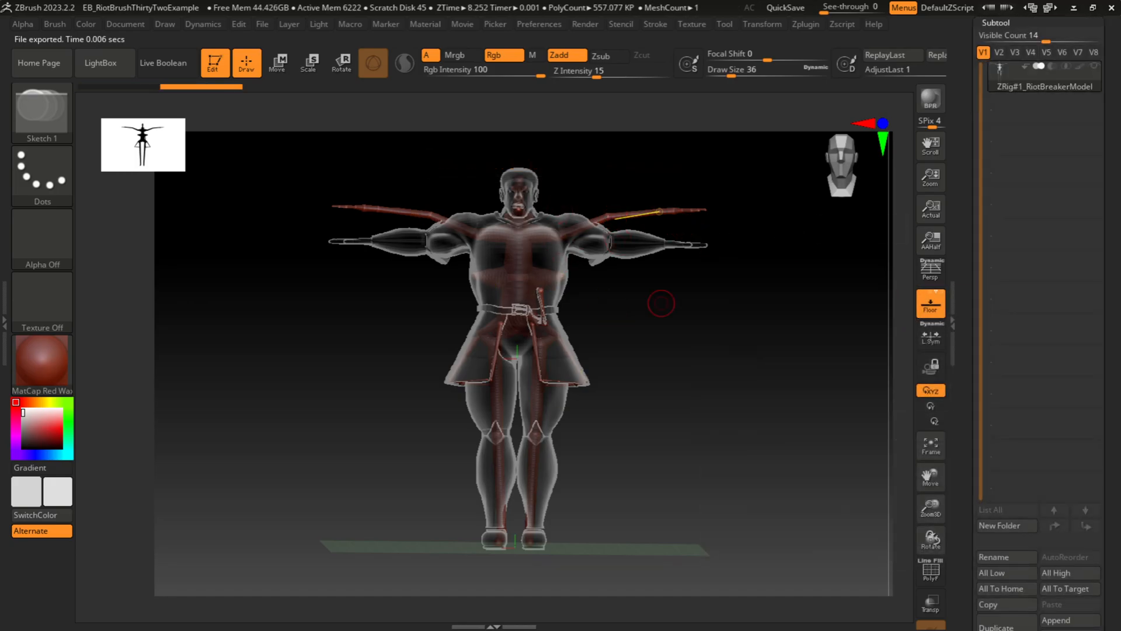
{"action": "scroll", "coordinate": [1039, 374], "scroll_direction": "down", "scroll_amount": 20}
{"action": "scroll", "coordinate": [1039, 374], "scroll_direction": "up", "scroll_amount": 1}
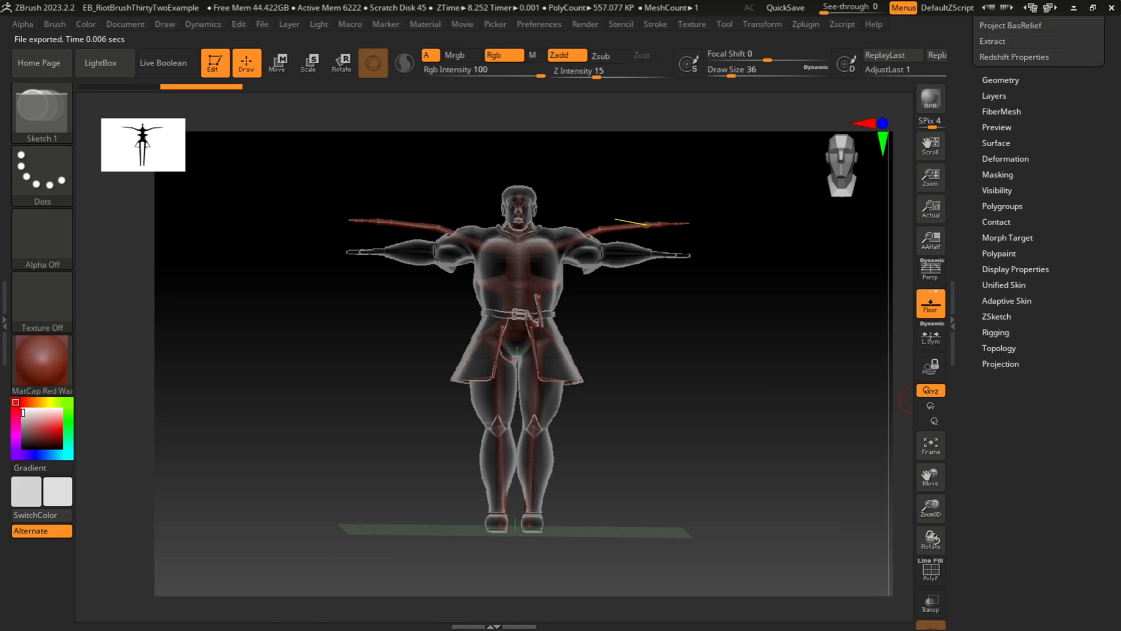
{"action": "left_click", "coordinate": [999, 349]}
{"action": "left_click", "coordinate": [996, 287]}
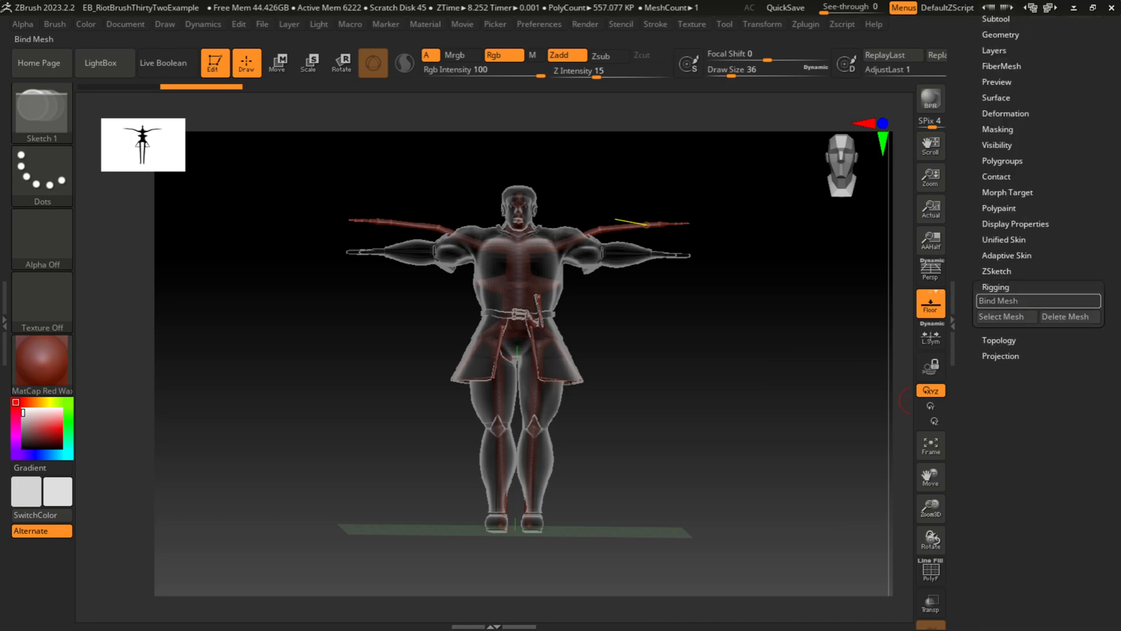
{"action": "left_click", "coordinate": [999, 300]}
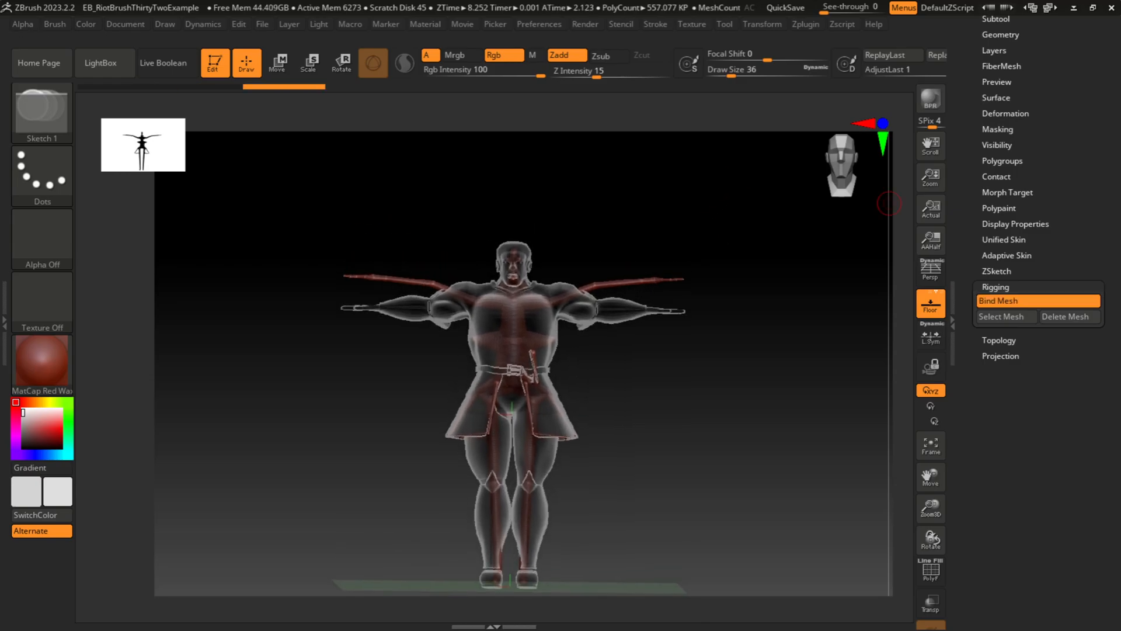
{"action": "mouse_move", "coordinate": [733, 232]}
{"action": "right_mouse_down", "text": "ctrl"}
{"action": "mouse_move", "coordinate": [698, 246]}
{"action": "mouse_move", "coordinate": [718, 224]}
{"action": "right_mouse_up", "text": "ctrl"}
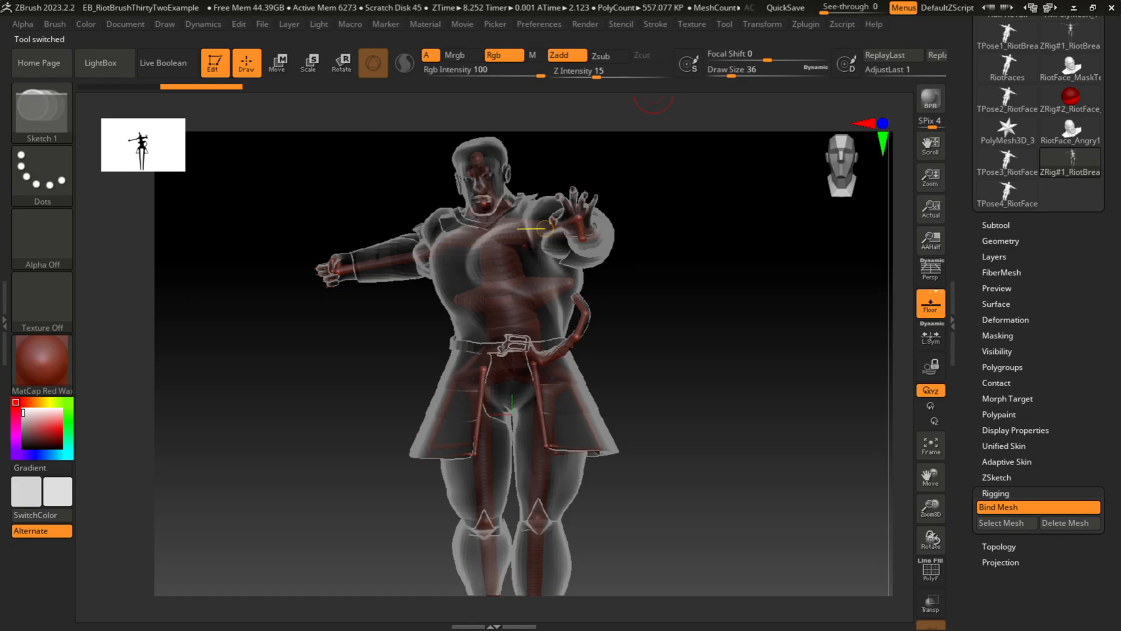
Transfer the bound rig's pose to the character's original subtools with Transpose Master.
{"action": "mouse_move", "coordinate": [806, 24]}
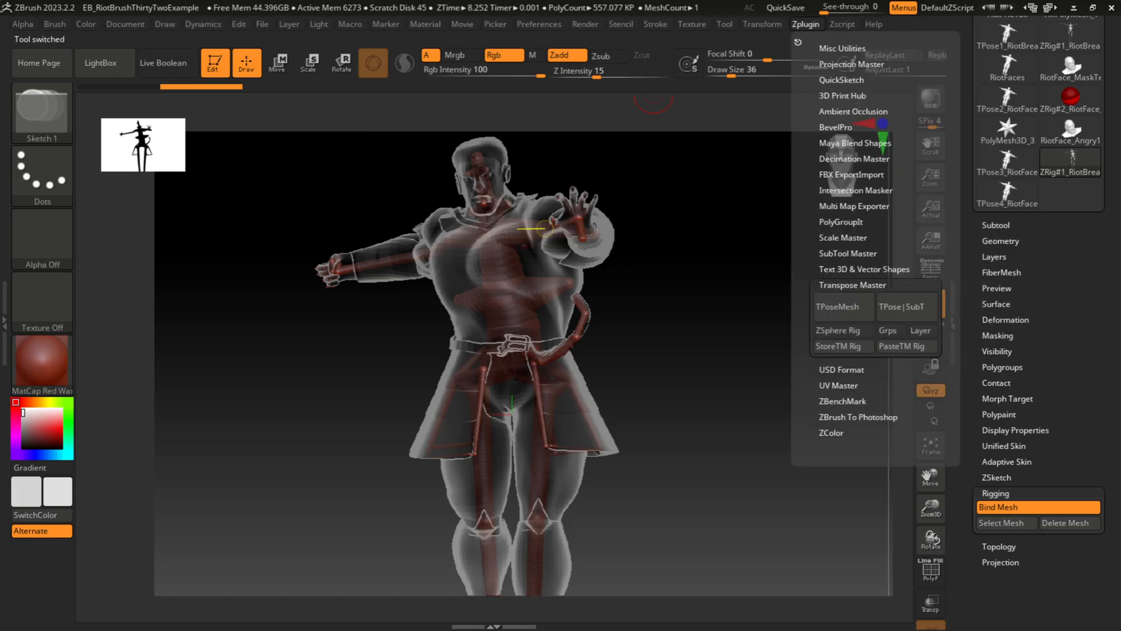
{"action": "left_click", "coordinate": [907, 307]}
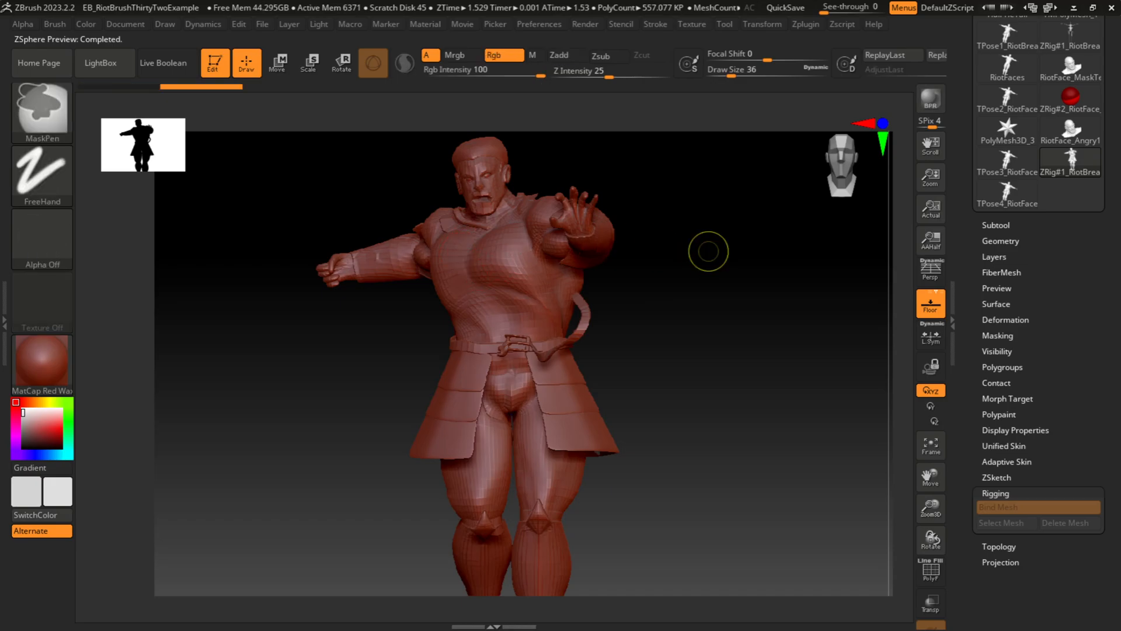
Smooth the creased geometry on the back of the thigh below the skirt armor with the Smooth brush.
{"action": "left_click_drag", "start_coordinate": [671, 229], "coordinate": [762, 252]}
{"action": "left_click_drag", "start_coordinate": [778, 305], "coordinate": [514, 222], "text": "alt"}
{"action": "left_click_drag", "start_coordinate": [724, 257], "coordinate": [774, 274]}
{"action": "mouse_move", "coordinate": [774, 275]}
{"action": "left_mouse_down", "text": "alt"}
{"action": "mouse_move", "coordinate": [638, 327]}
{"action": "mouse_move", "coordinate": [625, 345]}
{"action": "left_mouse_up", "text": "alt"}
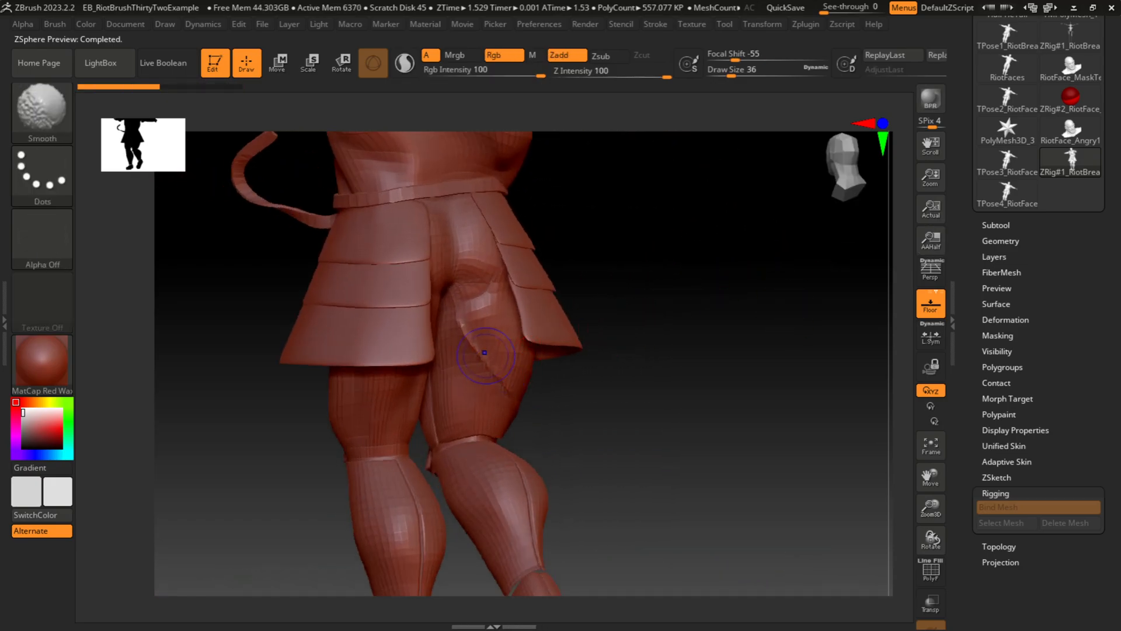
{"action": "scroll", "coordinate": [484, 353], "scroll_direction": "up", "scroll_amount": 3}
{"action": "left_click_drag", "start_coordinate": [490, 344], "coordinate": [439, 300], "text": "shift"}
{"action": "left_click_drag", "start_coordinate": [871, 213], "coordinate": [753, 320]}
{"action": "left_click_drag", "start_coordinate": [480, 391], "coordinate": [445, 444], "text": "shift"}
Set the Smooth brush's Z Intensity to 18 for gentler smoothing around the front of the pelvis.
{"action": "left_click_drag", "start_coordinate": [659, 233], "coordinate": [733, 202]}
{"action": "mouse_move", "coordinate": [767, 413]}
{"action": "right_mouse_down", "text": "alt"}
{"action": "mouse_move", "coordinate": [769, 273]}
{"action": "mouse_move", "coordinate": [835, 286]}
{"action": "right_mouse_up", "text": "alt"}
{"action": "right_click", "coordinate": [451, 485], "text": "shift"}
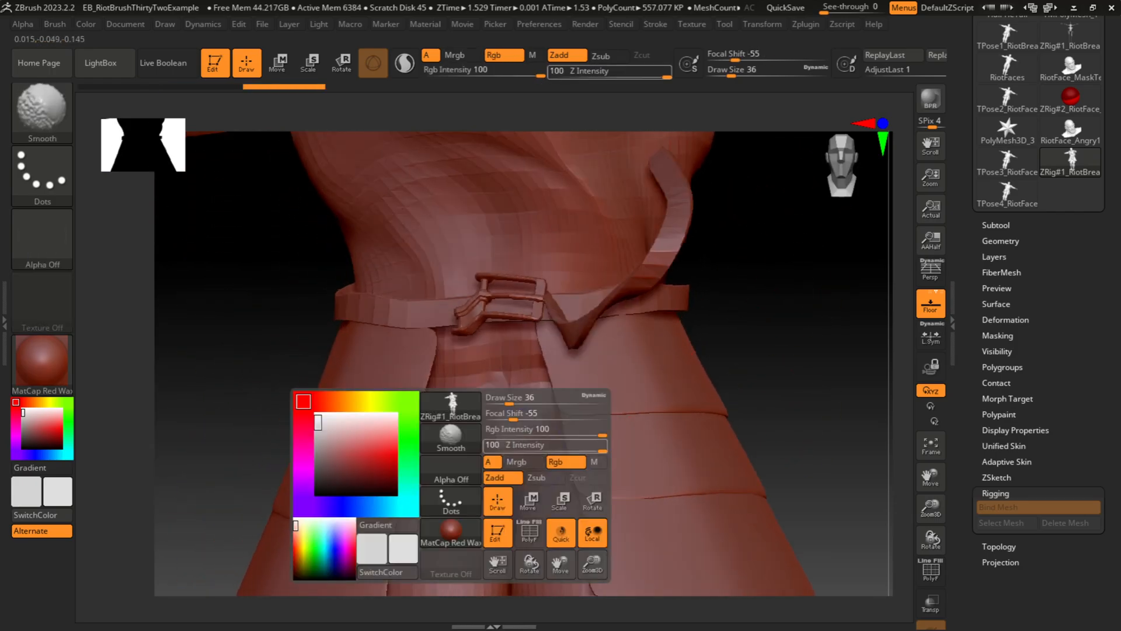
{"action": "left_click", "coordinate": [509, 450]}
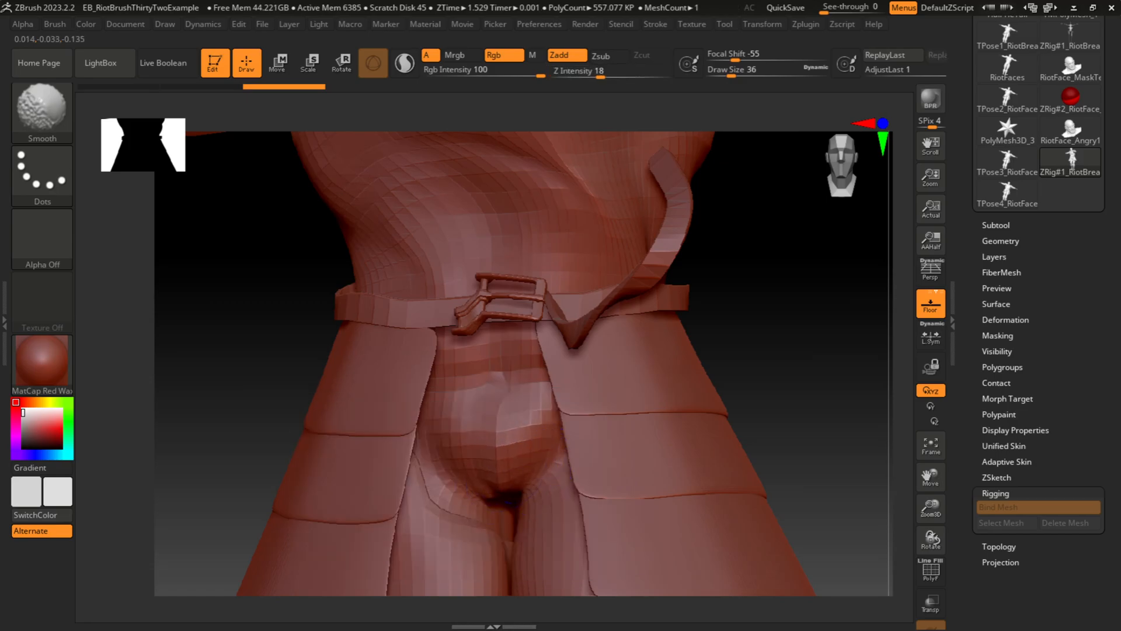
Nudge the collar flap on the character's right shoulder toward the chest with the Move brush.
{"action": "right_click_drag", "start_coordinate": [763, 225], "coordinate": [730, 467], "text": "alt"}
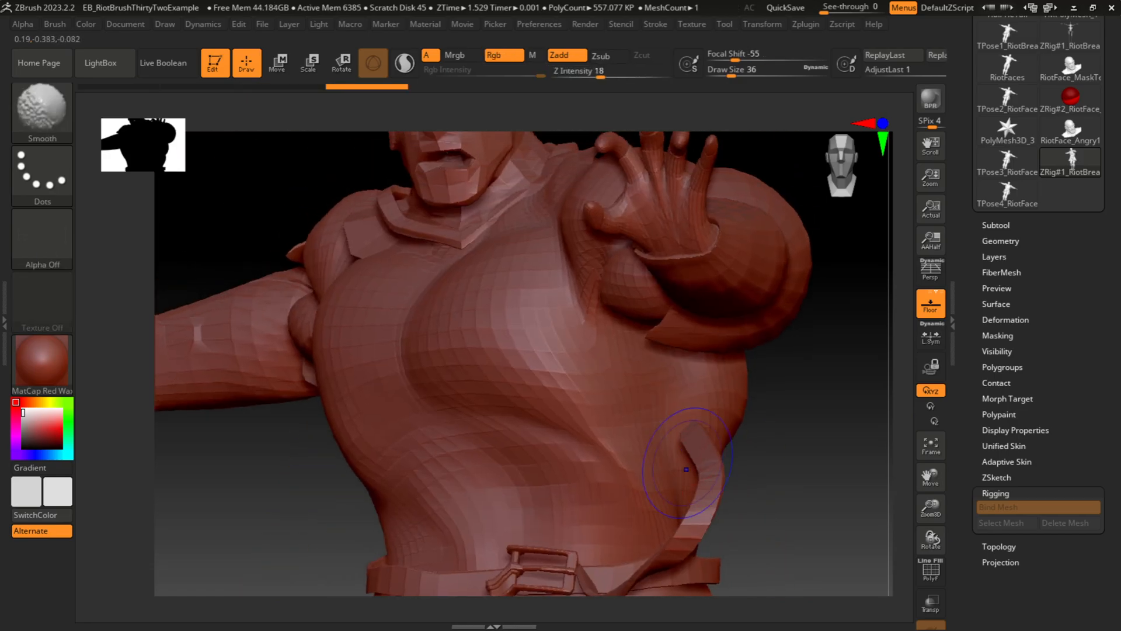
{"action": "mouse_move", "coordinate": [759, 169]}
{"action": "right_mouse_down", "text": "alt"}
{"action": "mouse_move", "coordinate": [718, 258]}
{"action": "mouse_move", "coordinate": [780, 260]}
{"action": "mouse_move", "coordinate": [424, 303]}
{"action": "right_mouse_up", "text": "alt"}
{"action": "key", "text": "shift"}
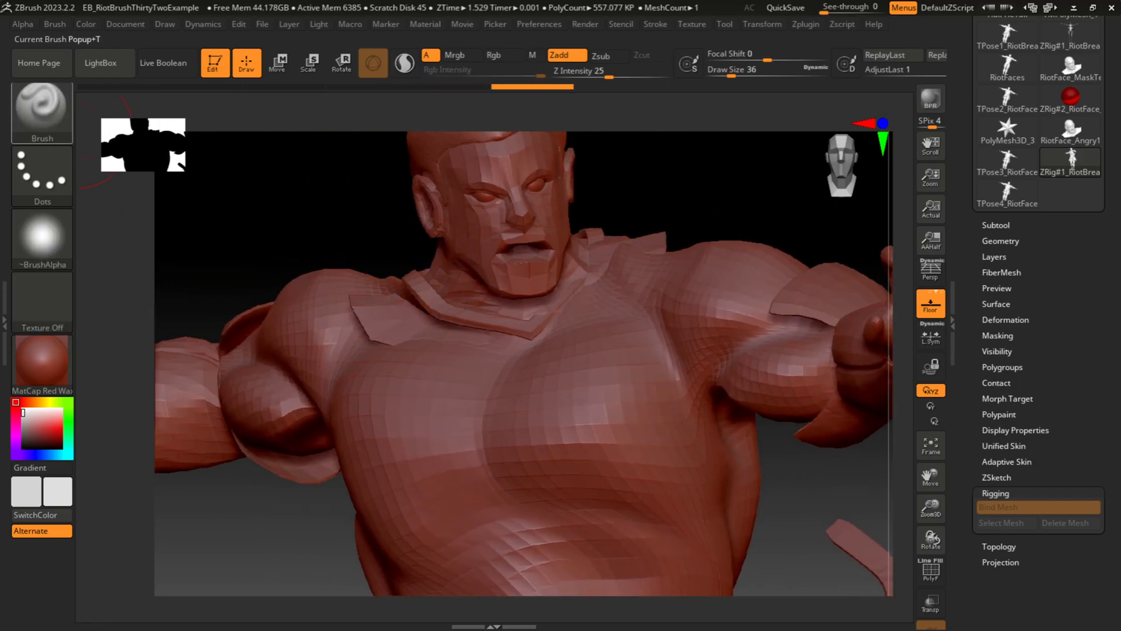
{"action": "key", "text": "b"}
{"action": "key", "text": "m"}
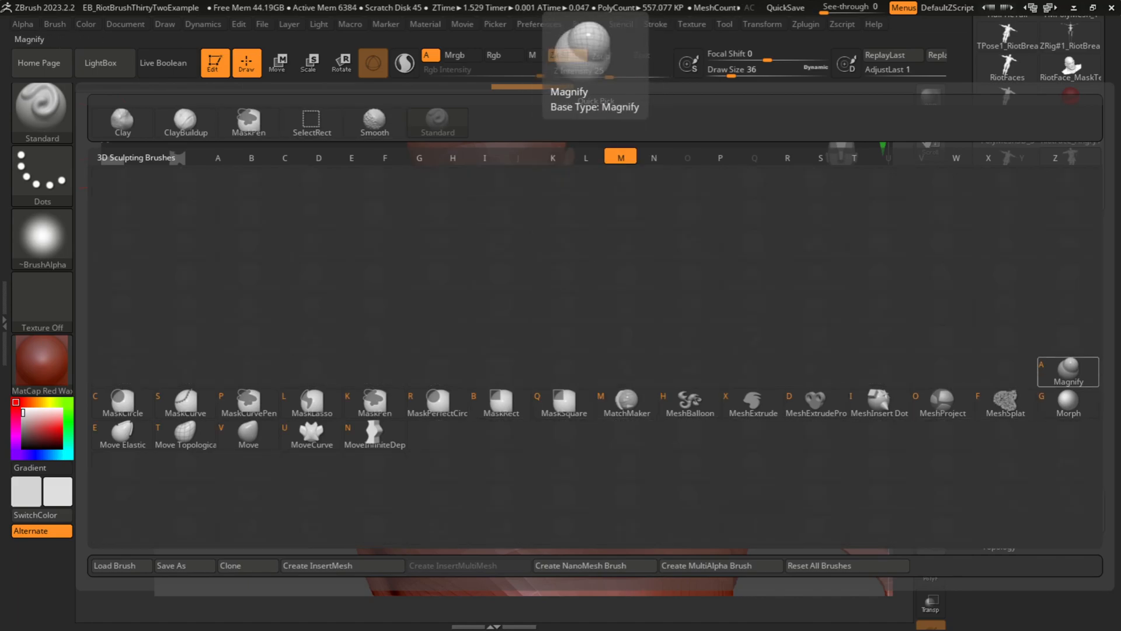
{"action": "left_click", "coordinate": [249, 435]}
{"action": "mouse_move", "coordinate": [377, 347]}
{"action": "left_mouse_down"}
{"action": "mouse_move", "coordinate": [382, 327]}
{"action": "mouse_move", "coordinate": [386, 346]}
{"action": "mouse_move", "coordinate": [409, 345]}
{"action": "left_mouse_up"}
{"action": "key", "text": "space"}
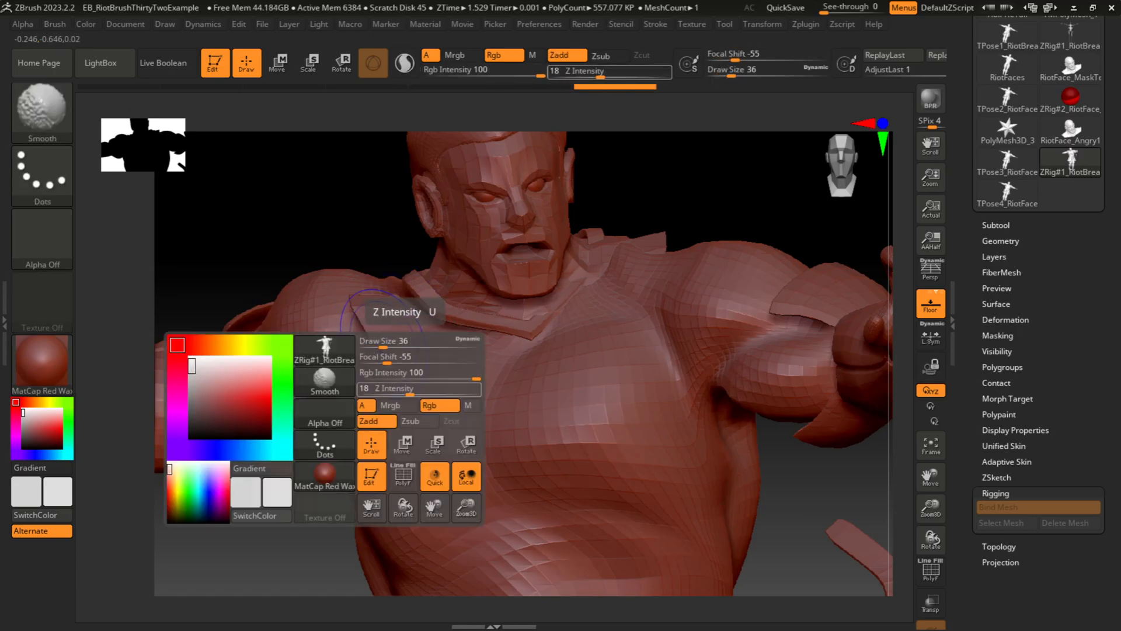
{"action": "key", "text": "shift"}
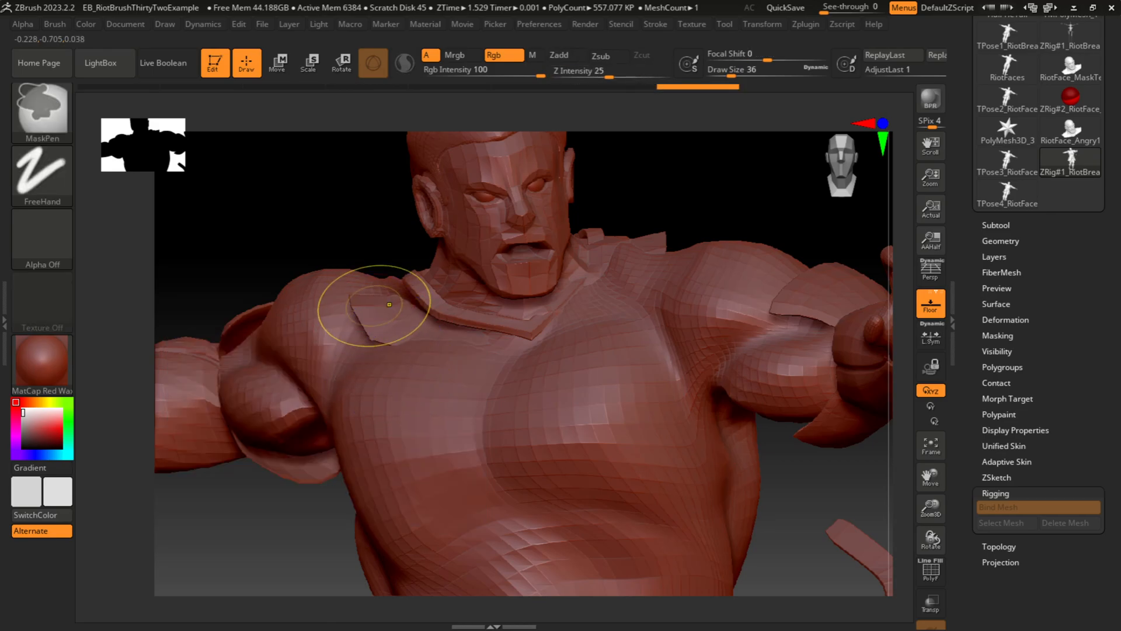
Inflate the collar flap area at the right shoulder with the Inflat brush and smooth it lightly.
{"action": "key", "text": "b"}
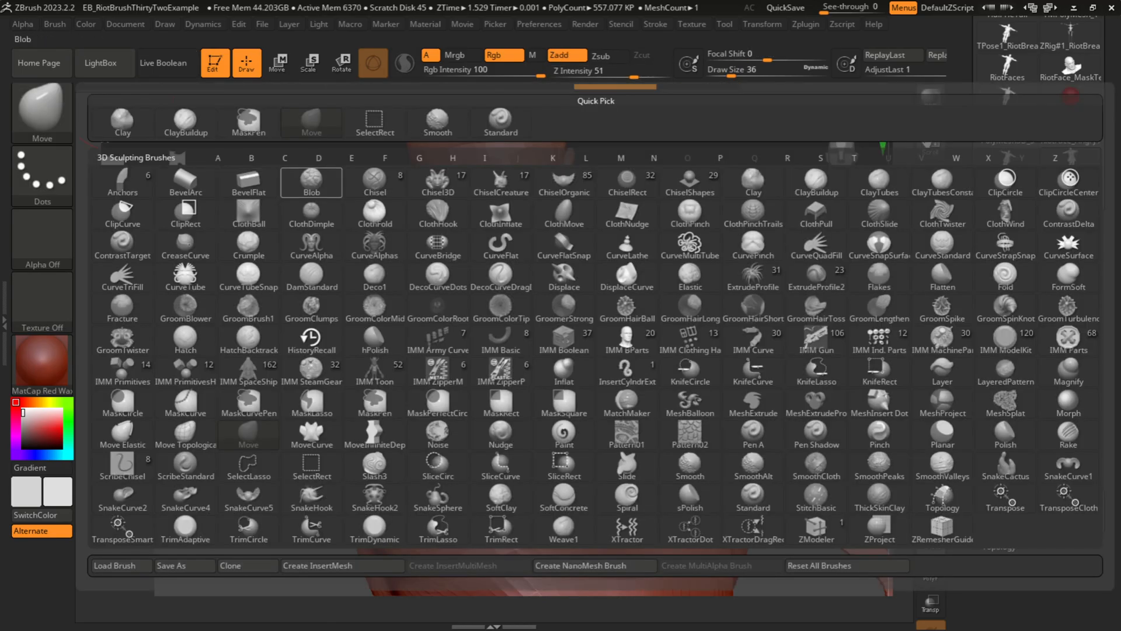
{"action": "key", "text": "b"}
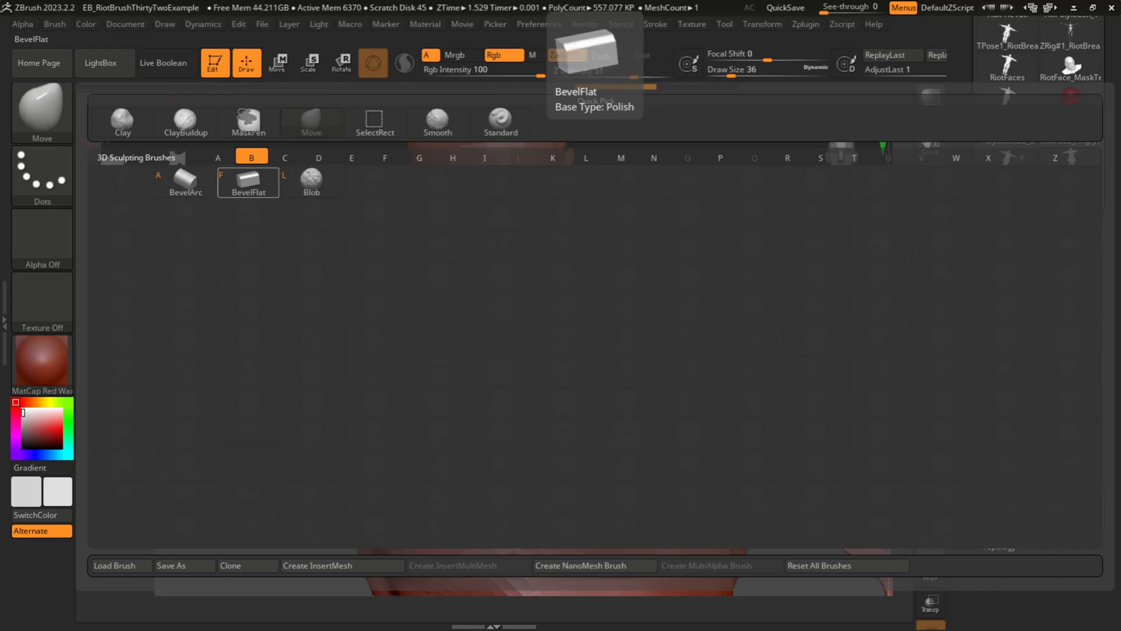
{"action": "key", "text": "i"}
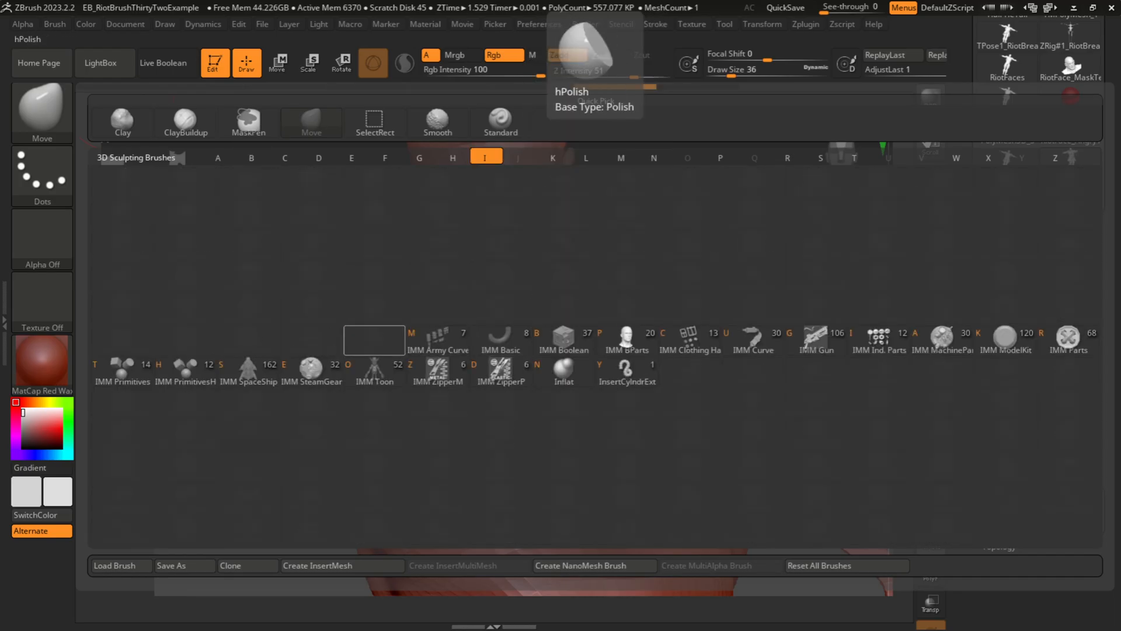
{"action": "key", "text": "n"}
{"action": "left_click_drag", "start_coordinate": [304, 222], "coordinate": [374, 216]}
{"action": "left_click_drag", "start_coordinate": [365, 324], "coordinate": [380, 322]}
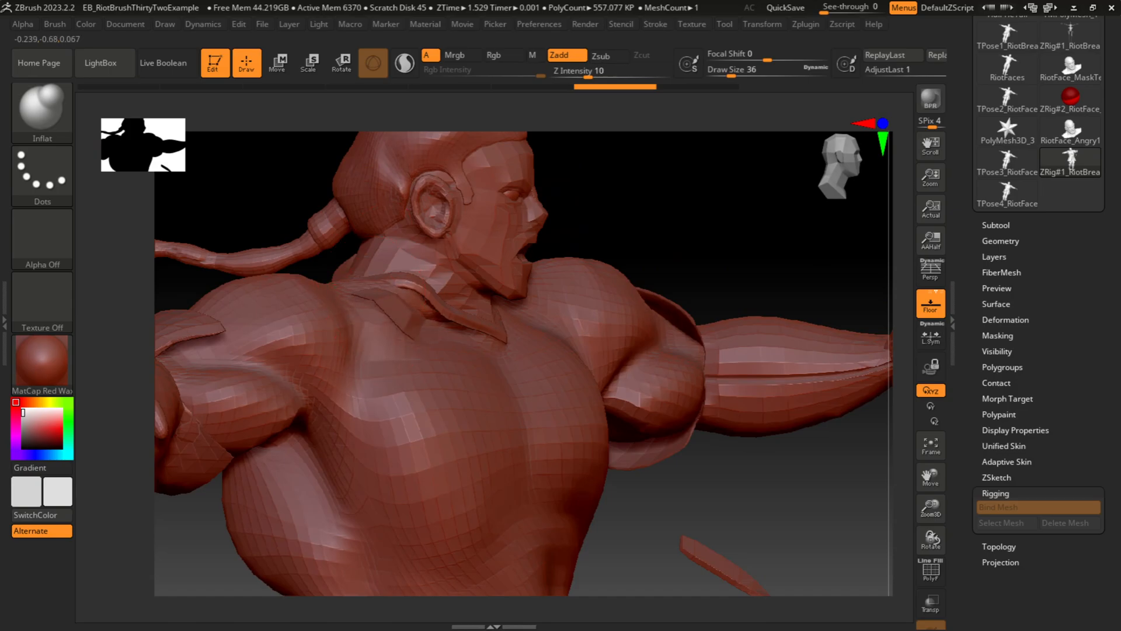
{"action": "key", "text": "shift"}
{"action": "mouse_move", "coordinate": [380, 295]}
{"action": "left_mouse_down", "text": "shift"}
{"action": "mouse_move", "coordinate": [359, 287]}
{"action": "mouse_move", "coordinate": [385, 298]}
{"action": "left_mouse_up", "text": "shift"}
{"action": "left_click_drag", "start_coordinate": [587, 186], "coordinate": [575, 182]}
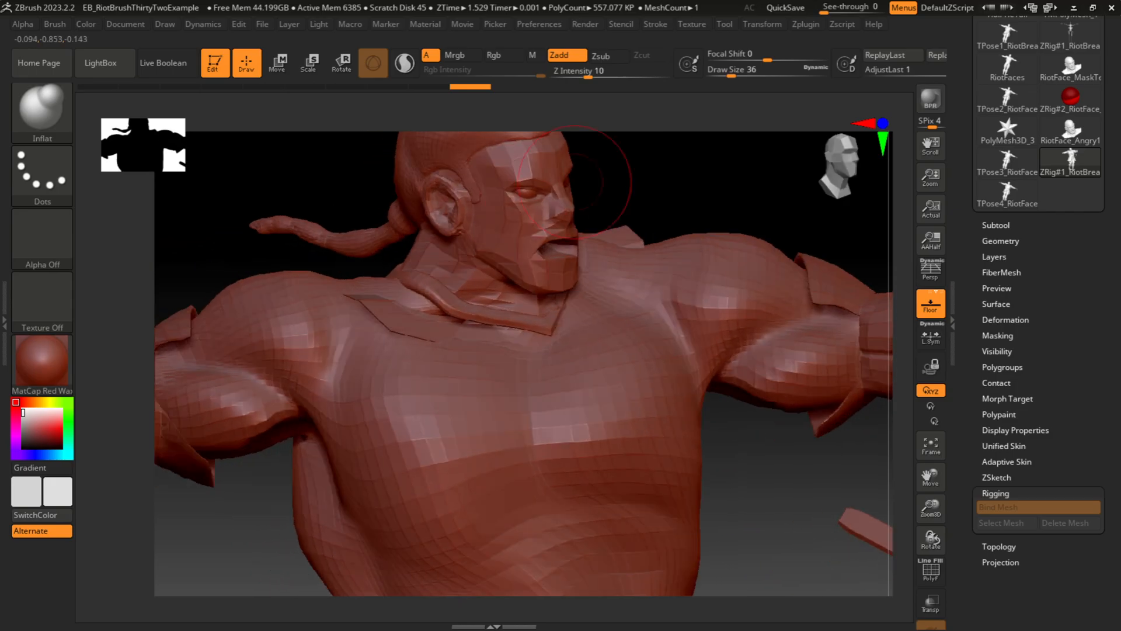
Pull the collar edge beside the neck slightly upward with the Move brush.
{"action": "key", "text": "b"}
{"action": "key", "text": "m"}
{"action": "key", "text": "v"}
{"action": "left_click_drag", "start_coordinate": [440, 288], "coordinate": [431, 270]}
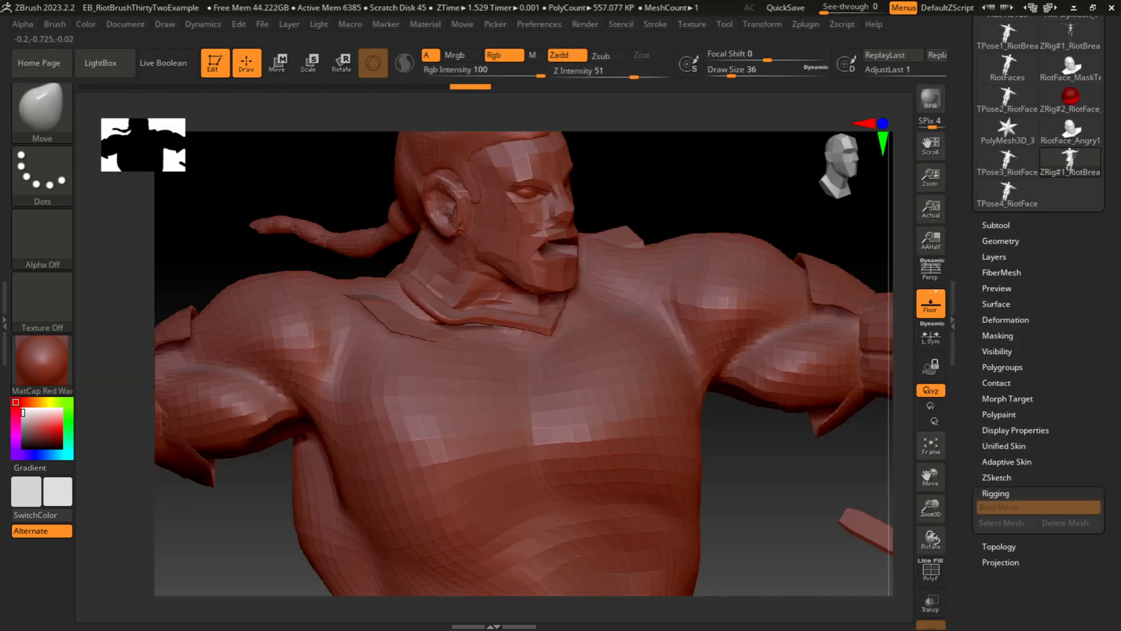
Examine the posed belt strap and skirt armor, and check the whole figure from the side and front.
{"action": "left_click_drag", "start_coordinate": [637, 186], "coordinate": [669, 174]}
{"action": "key", "text": "ctrl"}
{"action": "mouse_move", "coordinate": [841, 167]}
{"action": "left_mouse_down"}
{"action": "mouse_move", "coordinate": [838, 200]}
{"action": "mouse_move", "coordinate": [822, 171]}
{"action": "mouse_move", "coordinate": [791, 182]}
{"action": "mouse_move", "coordinate": [731, 273]}
{"action": "mouse_move", "coordinate": [590, 197]}
{"action": "mouse_move", "coordinate": [517, 72]}
{"action": "left_mouse_up"}
{"action": "left_click_drag", "start_coordinate": [724, 324], "coordinate": [710, 282], "text": "alt"}
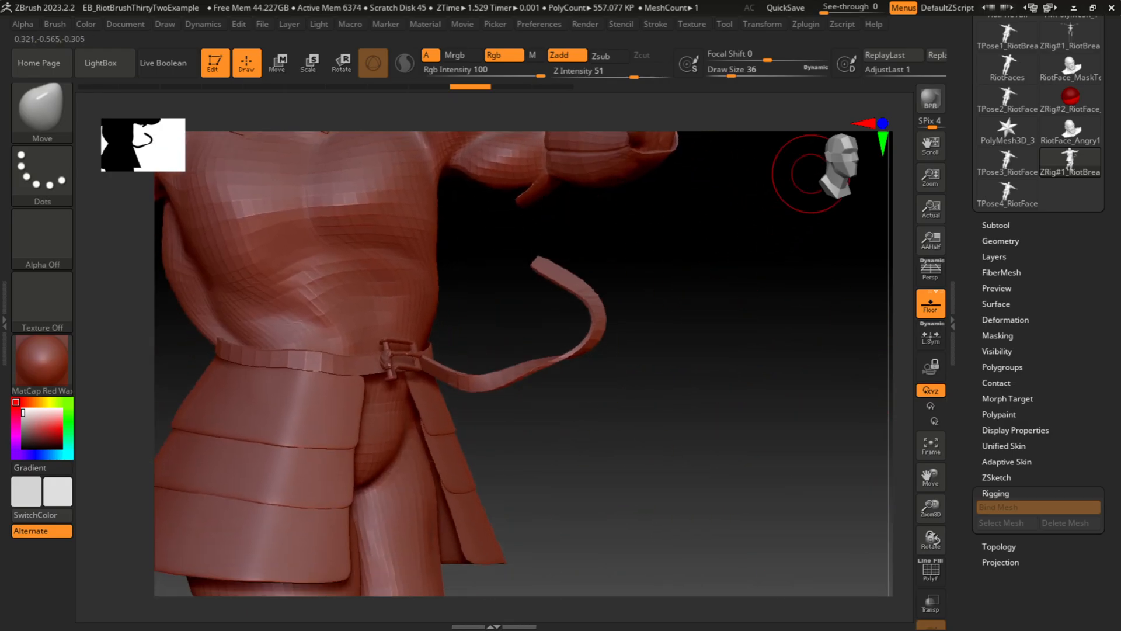
{"action": "left_click_drag", "start_coordinate": [695, 232], "coordinate": [671, 140], "text": "alt"}
{"action": "left_click_drag", "start_coordinate": [514, 354], "coordinate": [748, 272], "text": "alt"}
{"action": "left_click_drag", "start_coordinate": [637, 271], "coordinate": [730, 269]}
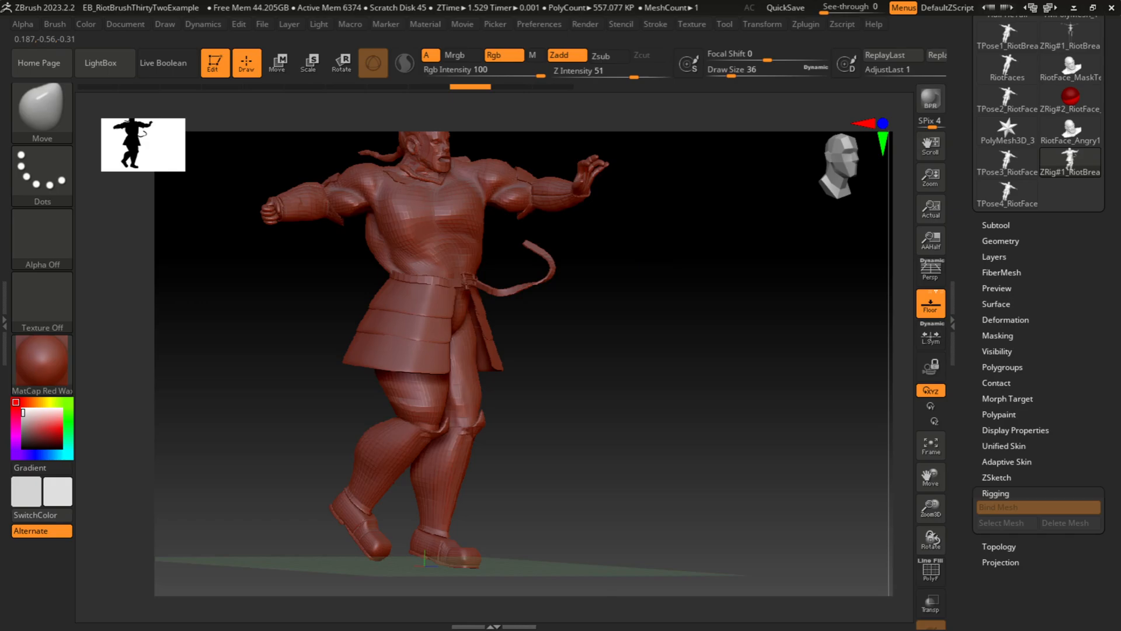
{"action": "left_click_drag", "start_coordinate": [730, 269], "coordinate": [746, 232]}
{"action": "left_click_drag", "start_coordinate": [817, 186], "coordinate": [825, 180]}
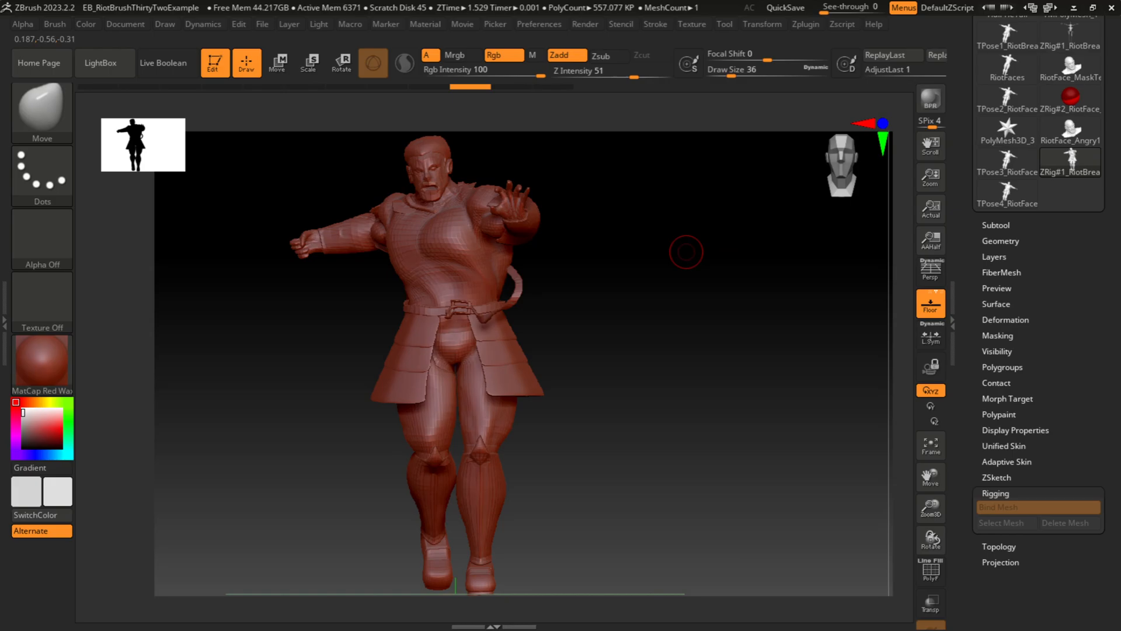
Save the project as EB_RiotBrushThirtyTwoExample, replacing the existing file.
{"action": "key", "text": "ctrl"}
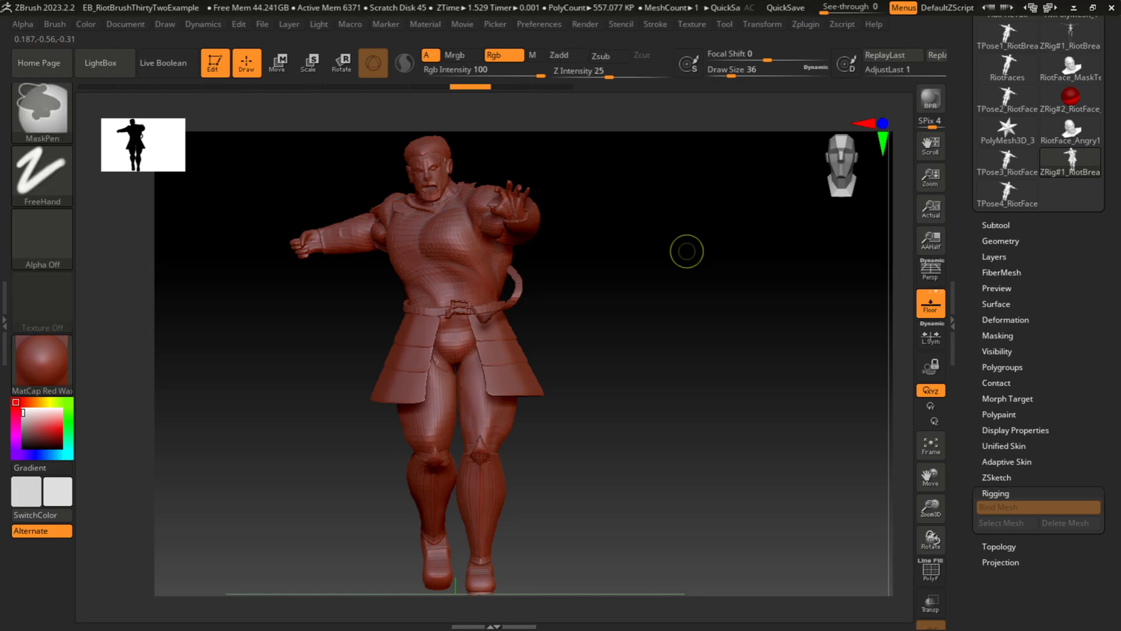
{"action": "key", "text": "ctrl+s"}
{"action": "key", "text": "Return"}
{"action": "key", "text": "Left"}
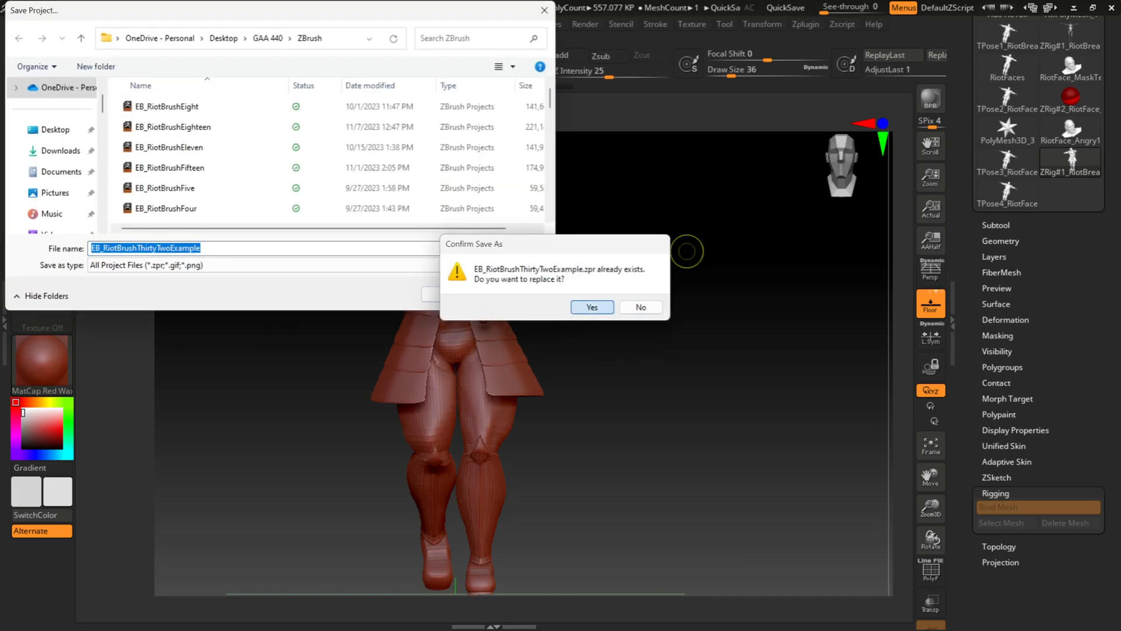
{"action": "key", "text": "Return"}
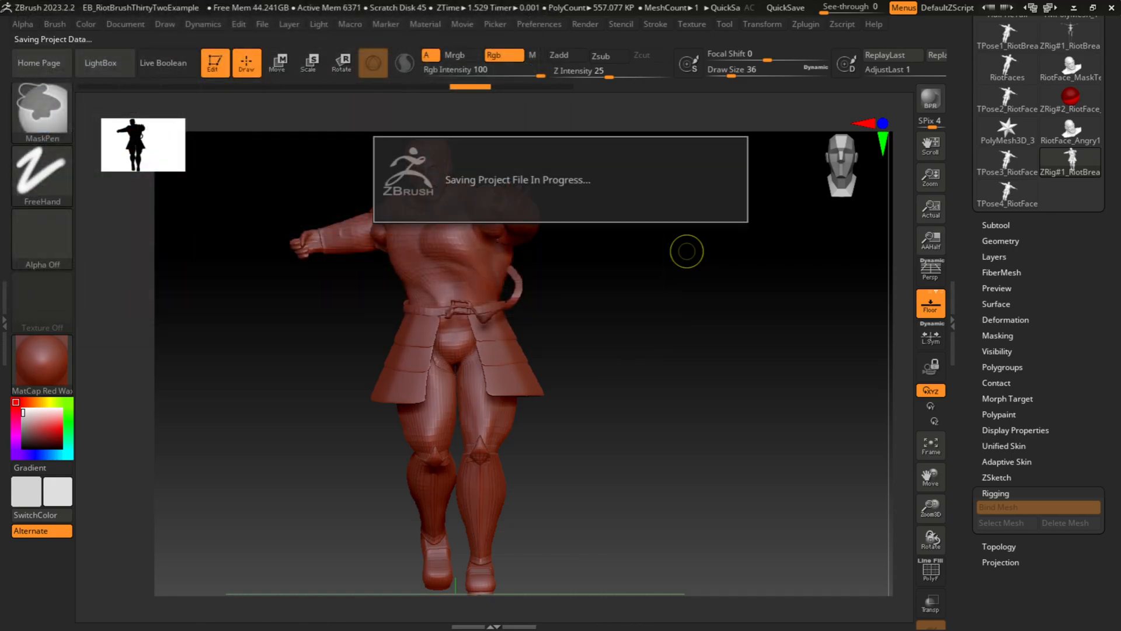